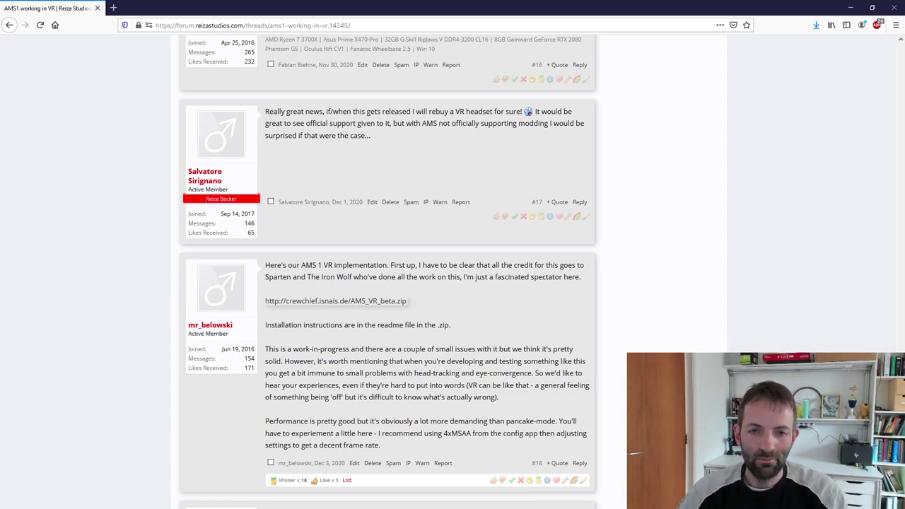
Open the AMS_VR_beta.zip download from the forum post and try to copy its contents into the Automobilista folder.
{"action": "left_click", "coordinate": [307, 304]}
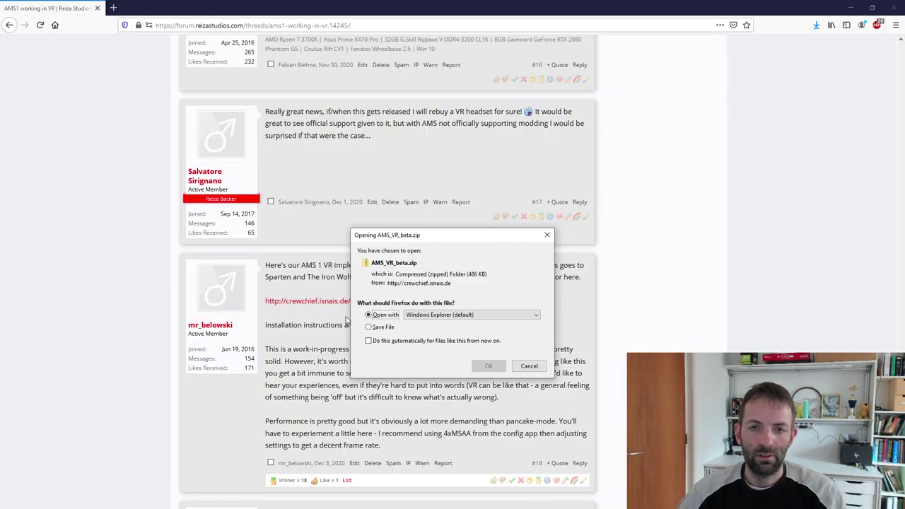
{"action": "left_click", "coordinate": [487, 366]}
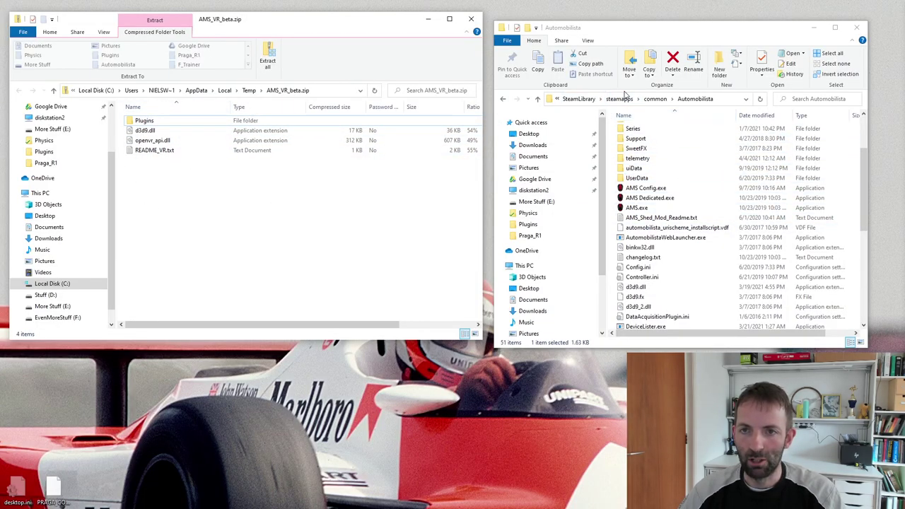
{"action": "left_click_drag", "start_coordinate": [202, 205], "coordinate": [715, 288]}
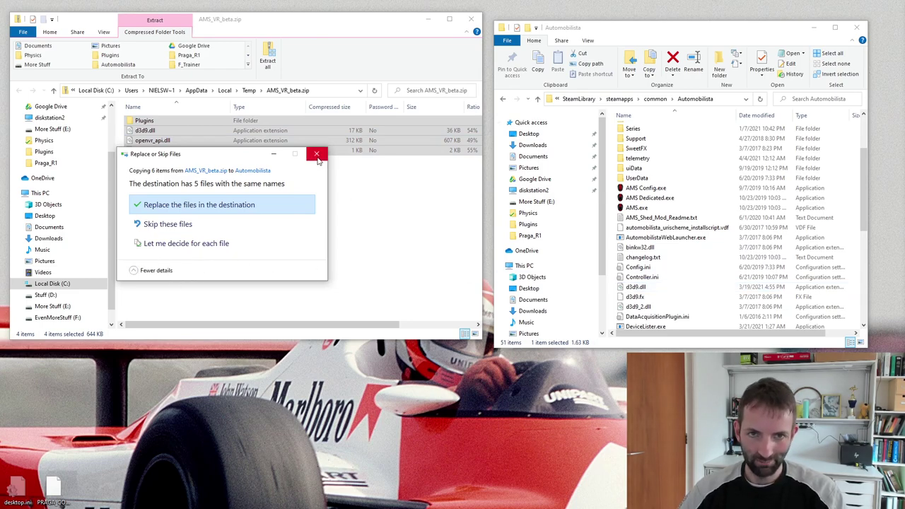
{"action": "left_click", "coordinate": [317, 155]}
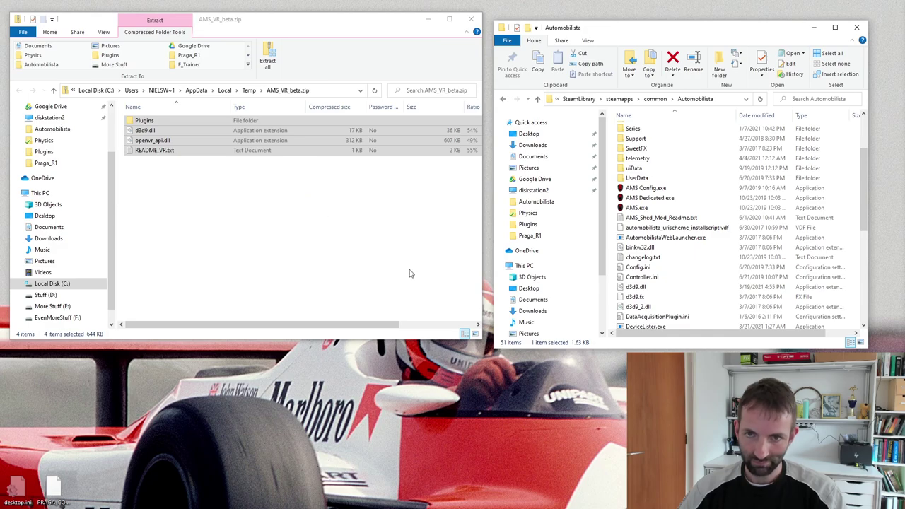
In CrewChiefVR.ini in Automobilista's Plugins folder, set enableSteamVRRendering to 0, save the file and close it.
{"action": "scroll", "coordinate": [645, 135], "scroll_direction": "up", "scroll_amount": 2}
{"action": "double_click", "coordinate": [640, 168]}
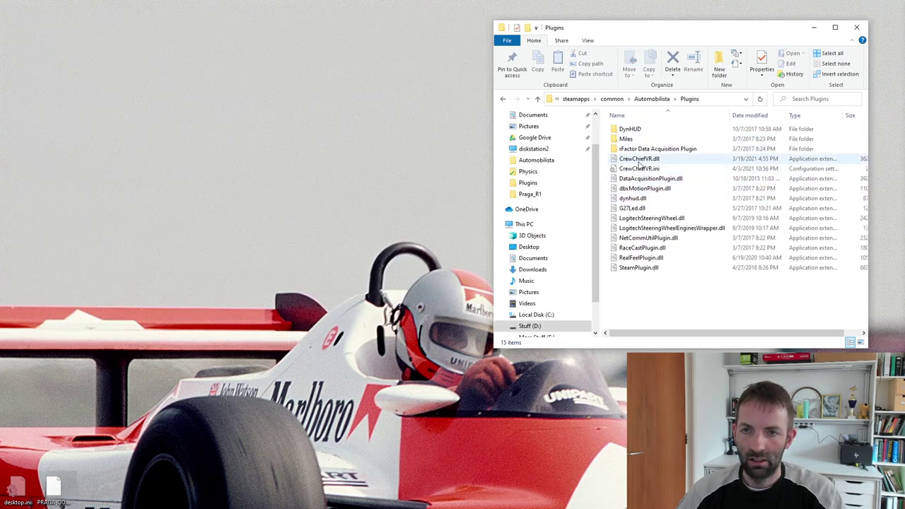
{"action": "left_click", "coordinate": [631, 170]}
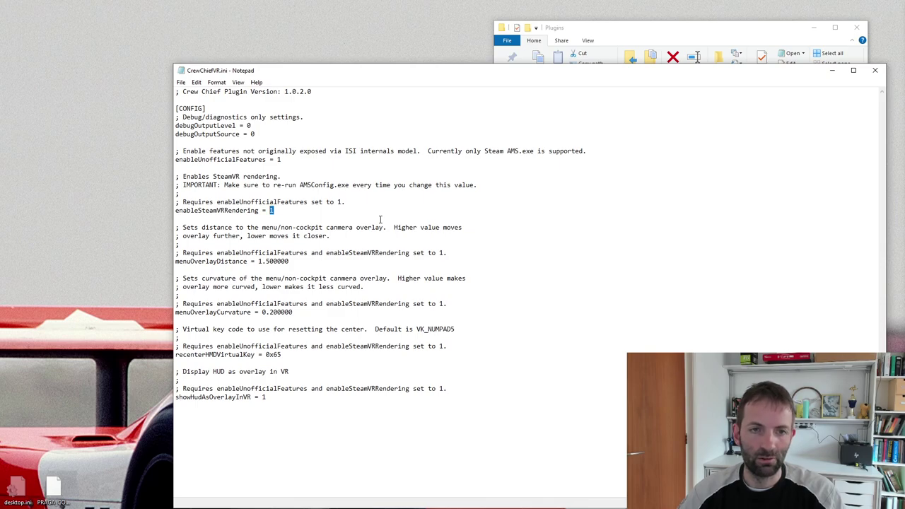
{"action": "type", "text": "0"}
{"action": "key", "text": "ctrl+s"}
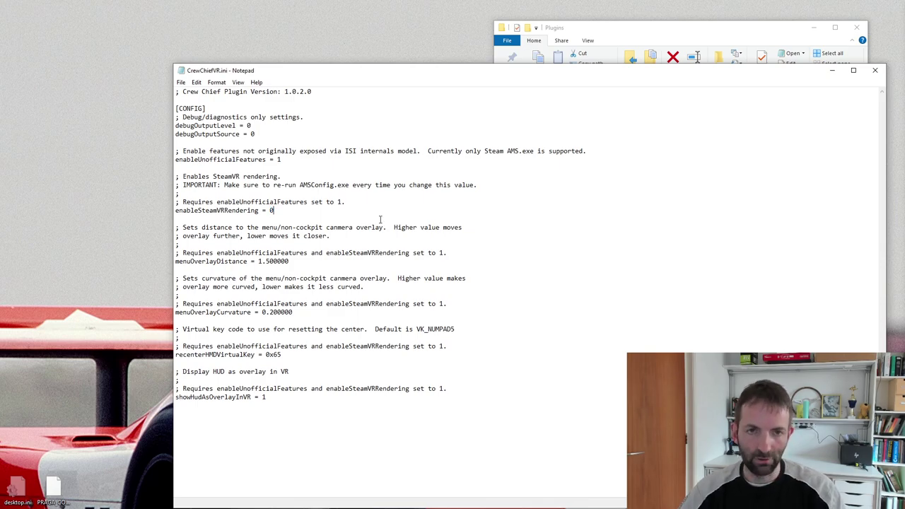
{"action": "left_click", "coordinate": [875, 70]}
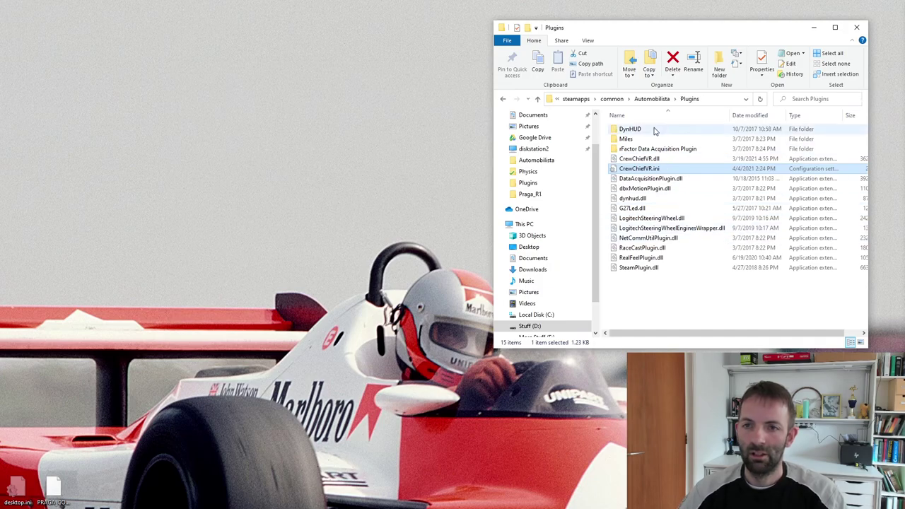
Run AMS Config.exe from the Automobilista folder and set the resolution to 1280 x 800 32 bit.
{"action": "left_click", "coordinate": [651, 99]}
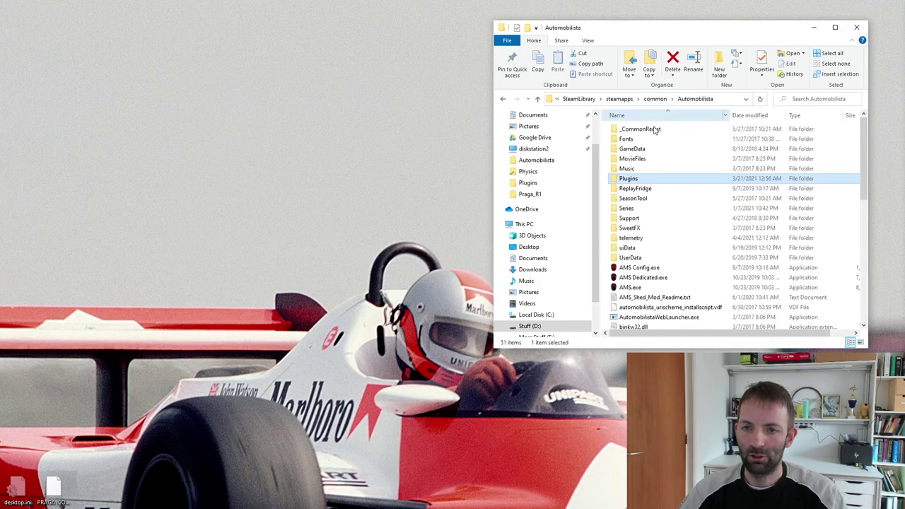
{"action": "left_click", "coordinate": [646, 269]}
{"action": "double_click", "coordinate": [645, 269]}
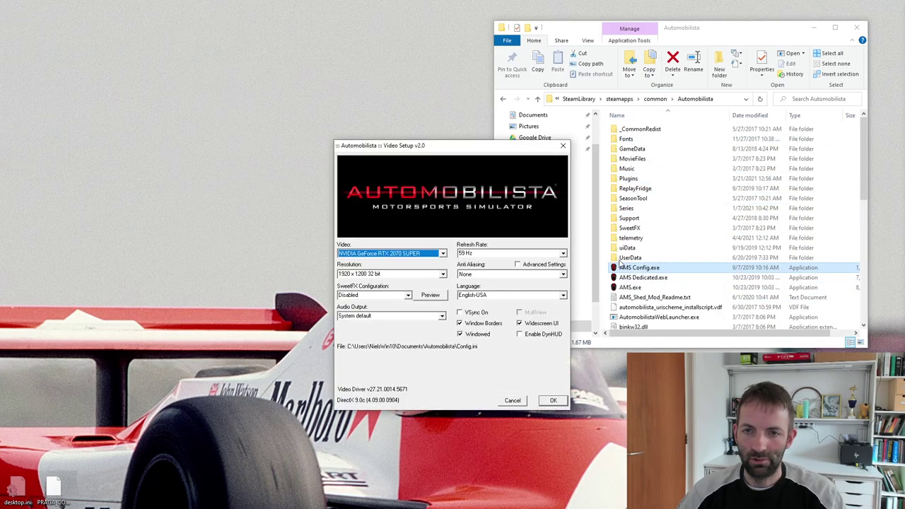
{"action": "left_click", "coordinate": [443, 274]}
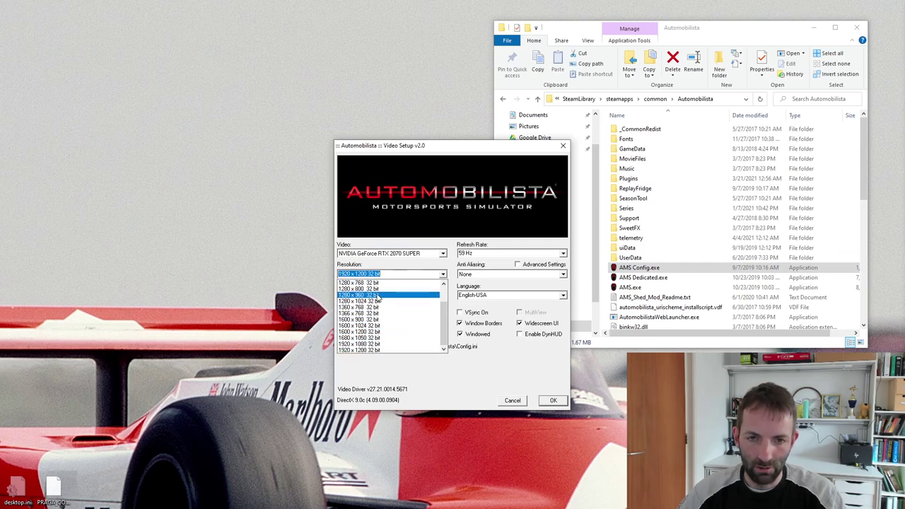
{"action": "left_click", "coordinate": [375, 289]}
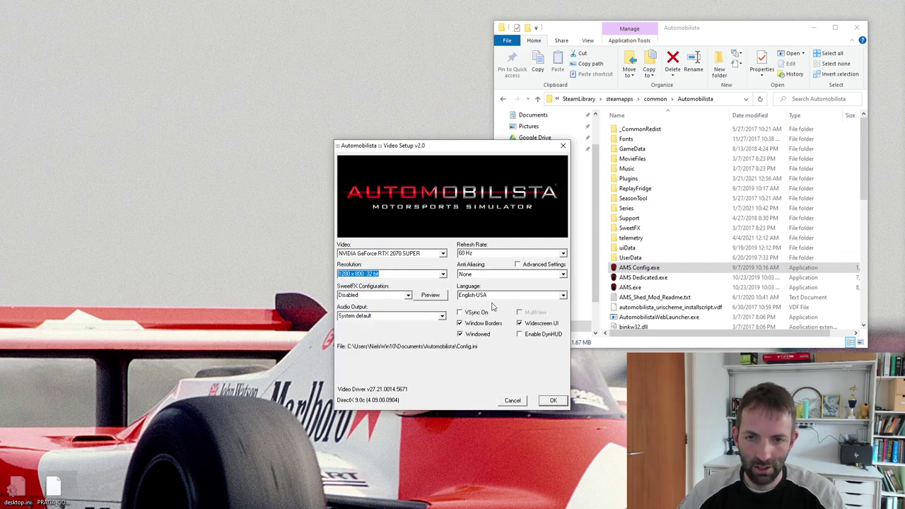
{"action": "left_click", "coordinate": [553, 401]}
Launch the game with AMS.exe and open its display settings.
{"action": "left_click", "coordinate": [624, 288]}
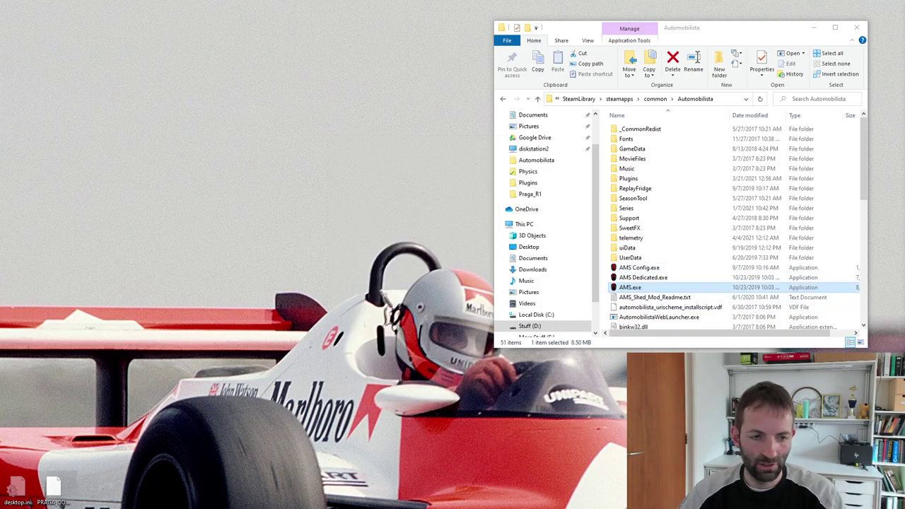
{"action": "mouse_move", "coordinate": [61, 506]}
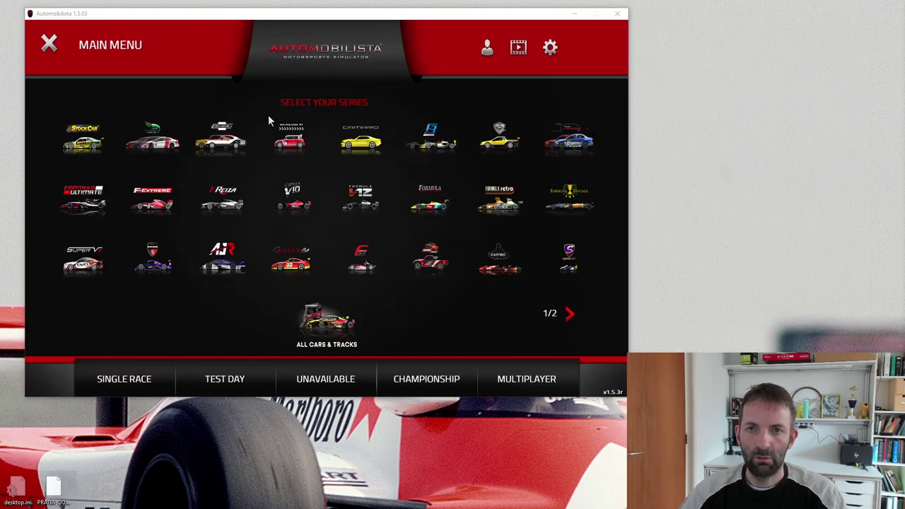
{"action": "left_click", "coordinate": [550, 48]}
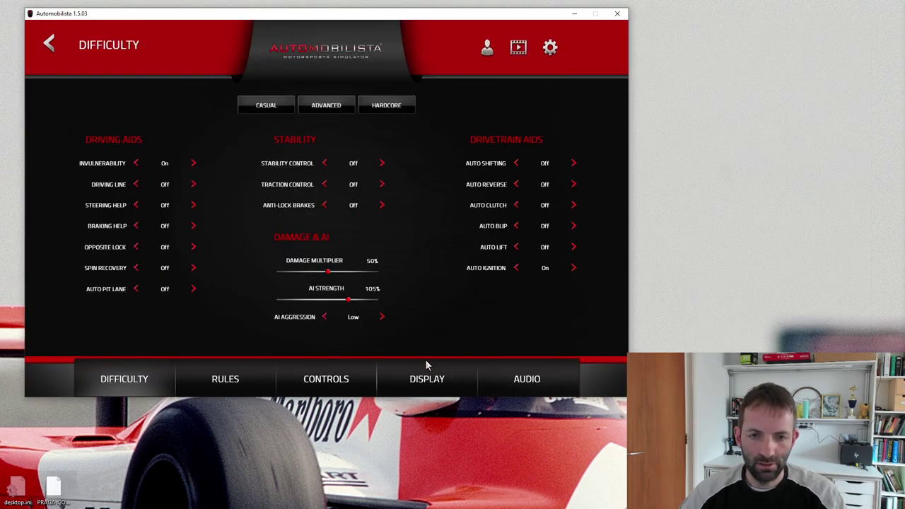
{"action": "left_click", "coordinate": [436, 377]}
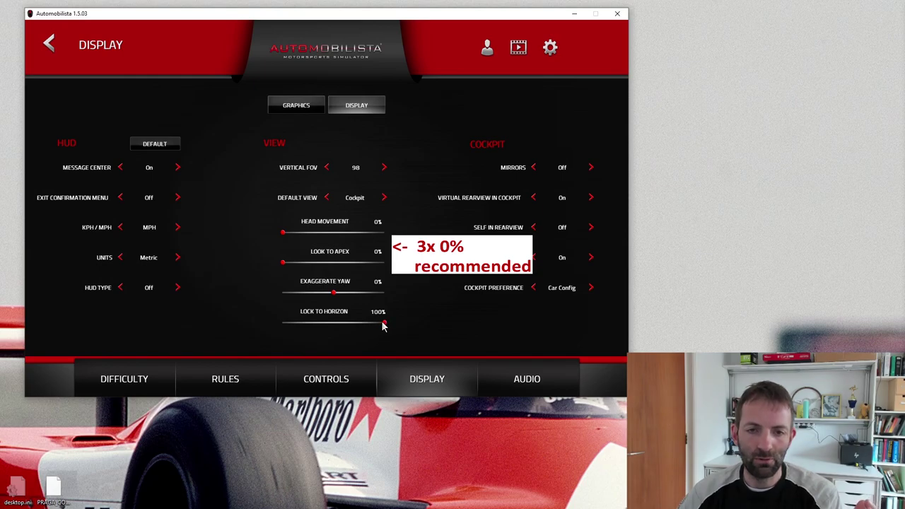
Lower Lock to Horizon to 0% and restore it to 100%.
{"action": "left_click_drag", "start_coordinate": [384, 322], "coordinate": [265, 330]}
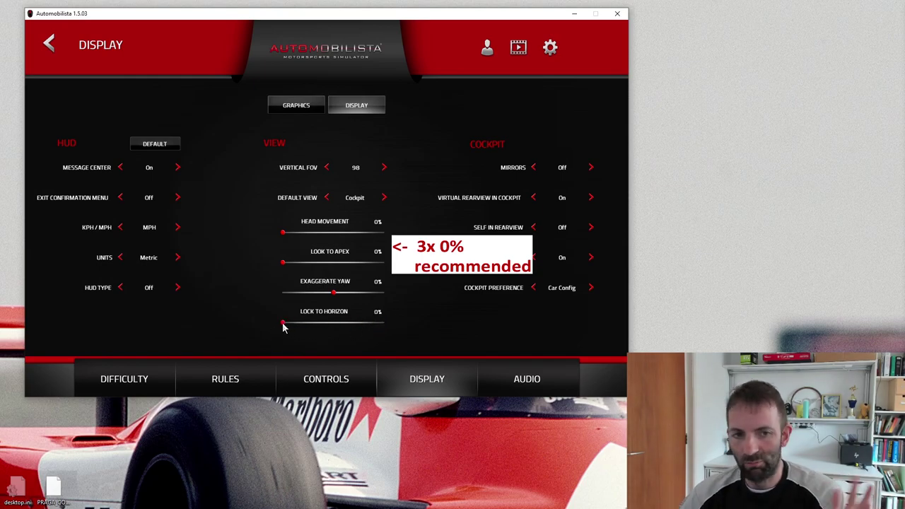
{"action": "left_click_drag", "start_coordinate": [283, 324], "coordinate": [416, 338]}
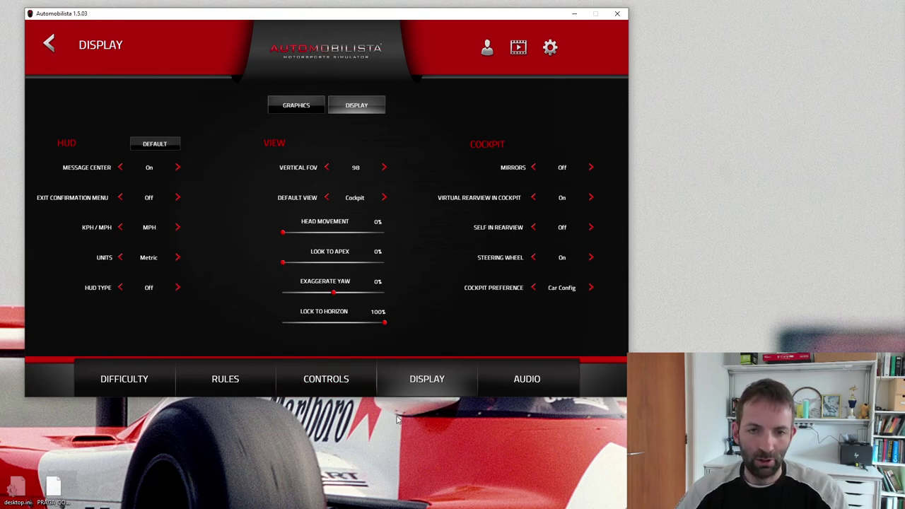
Set the FPS limit to 95 in the game's graphics settings.
{"action": "left_click", "coordinate": [296, 106]}
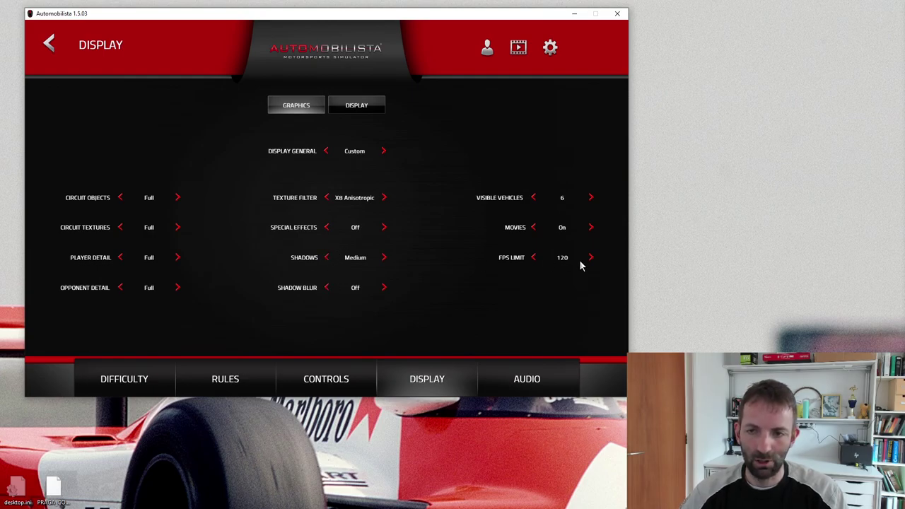
{"action": "left_click", "coordinate": [534, 260]}
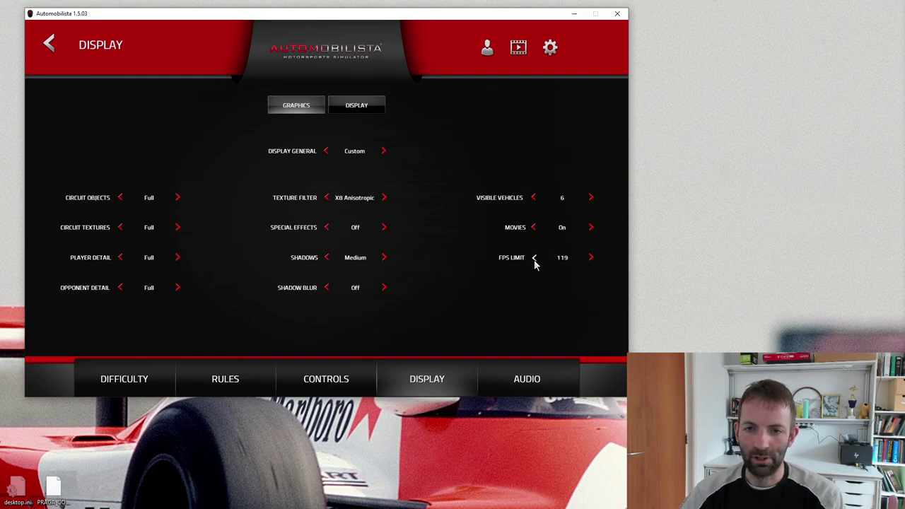
{"action": "left_click", "coordinate": [534, 260]}
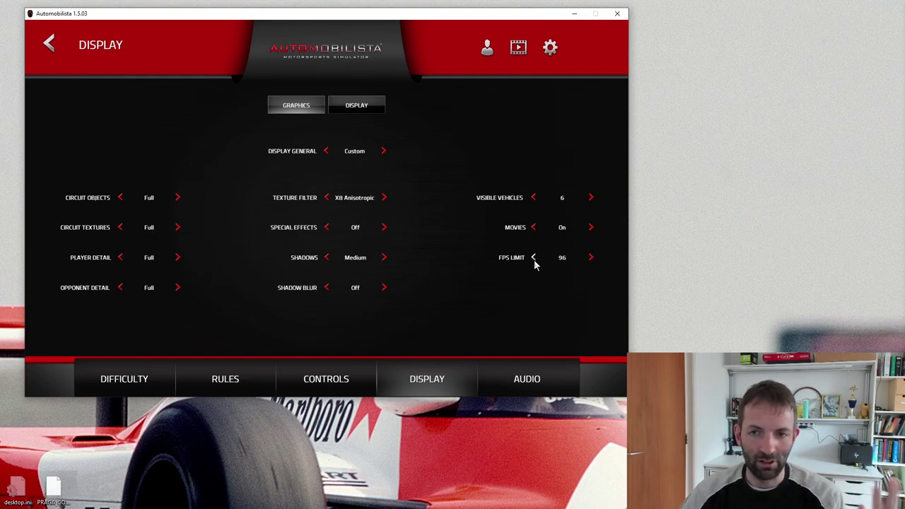
{"action": "left_click", "coordinate": [591, 259]}
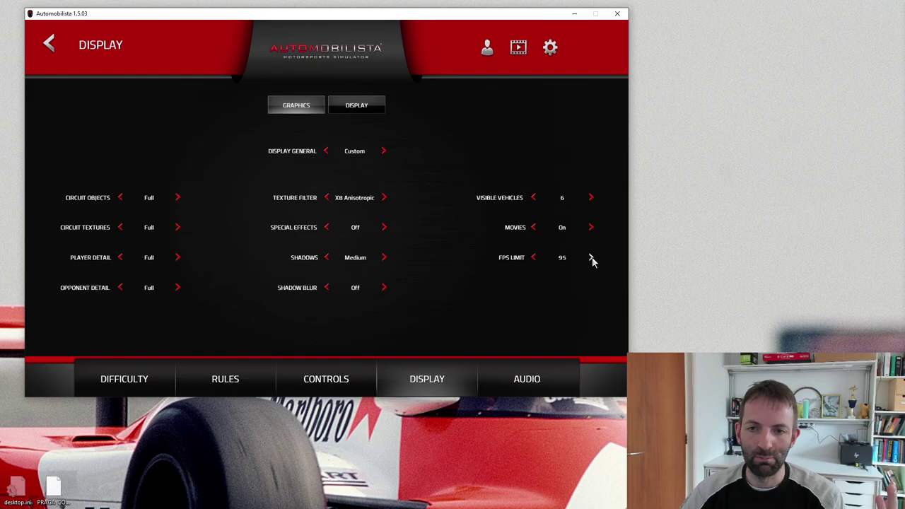
{"action": "left_click", "coordinate": [591, 259]}
{"action": "left_click", "coordinate": [590, 259]}
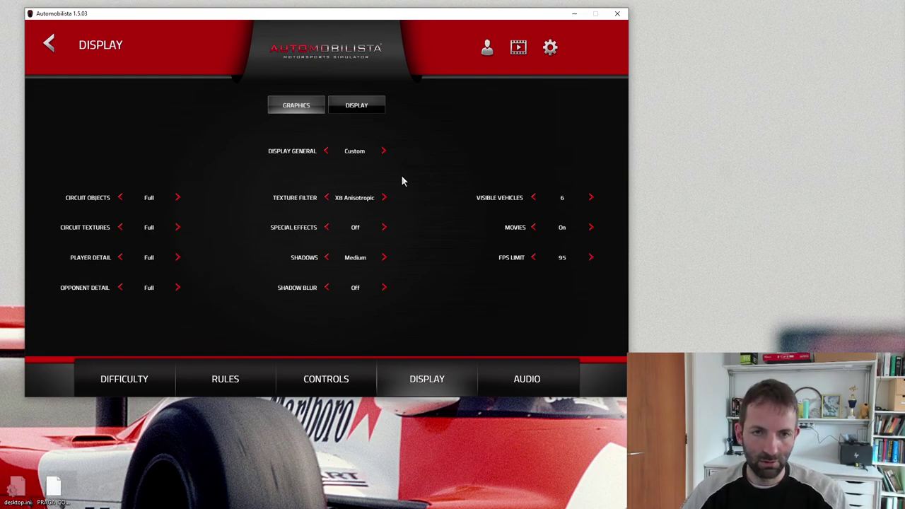
Leave the display settings and exit the game.
{"action": "left_click", "coordinate": [357, 112]}
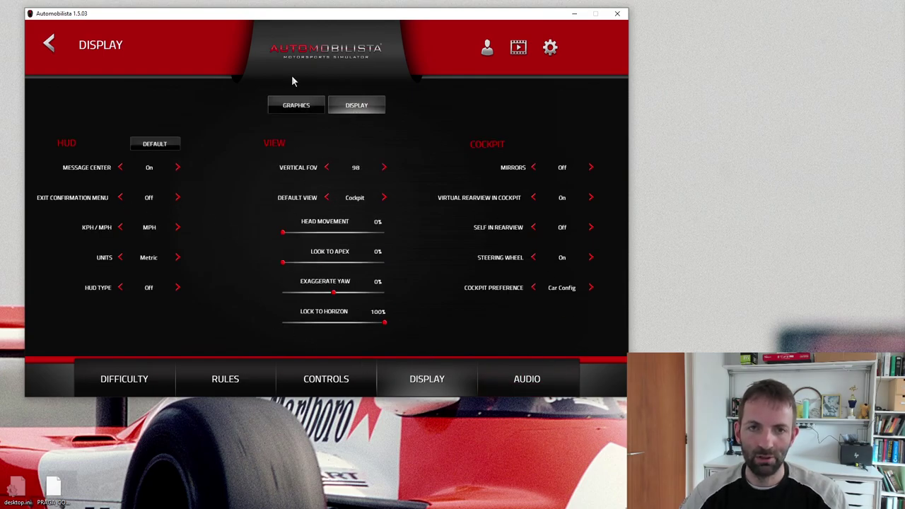
{"action": "left_click", "coordinate": [49, 47]}
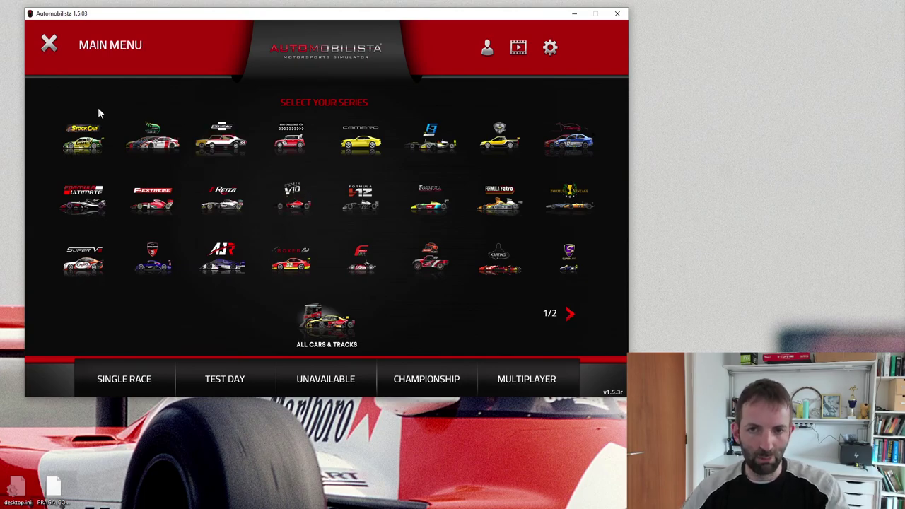
{"action": "left_click", "coordinate": [49, 45]}
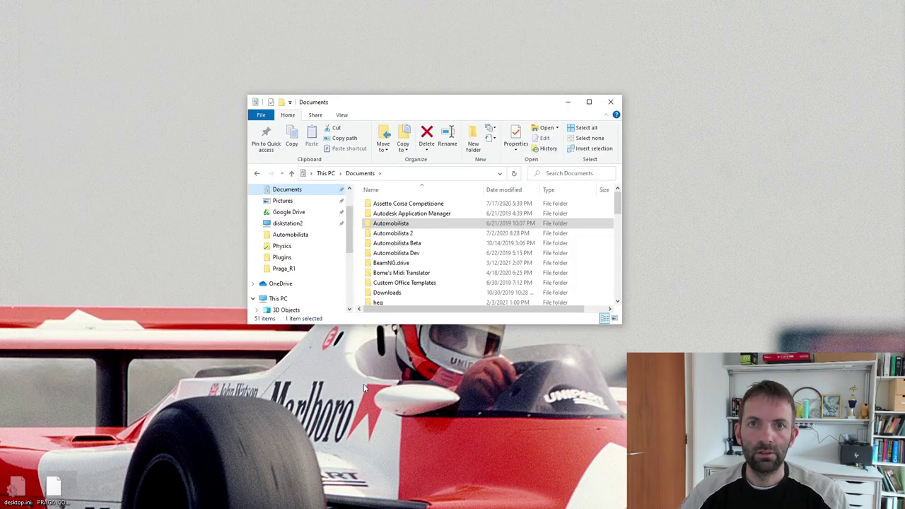
Open the player profile's PLR file from its folder under Documents\Automobilista\USERDATA.
{"action": "left_click", "coordinate": [283, 190]}
{"action": "double_click", "coordinate": [393, 224]}
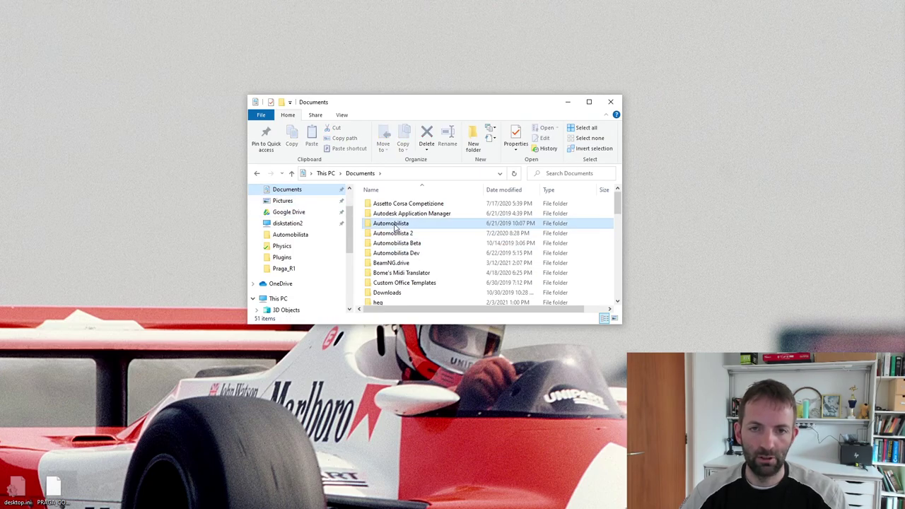
{"action": "left_click", "coordinate": [386, 246]}
{"action": "double_click", "coordinate": [385, 244]}
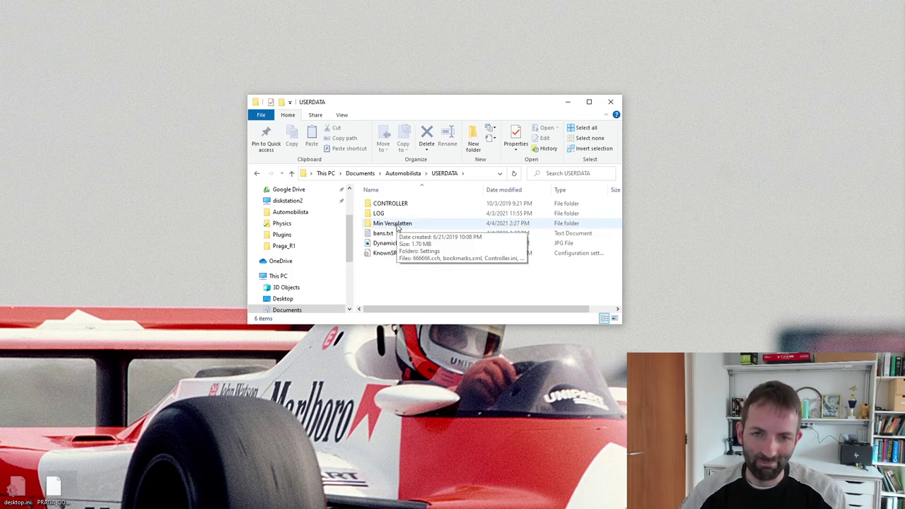
{"action": "double_click", "coordinate": [399, 223]}
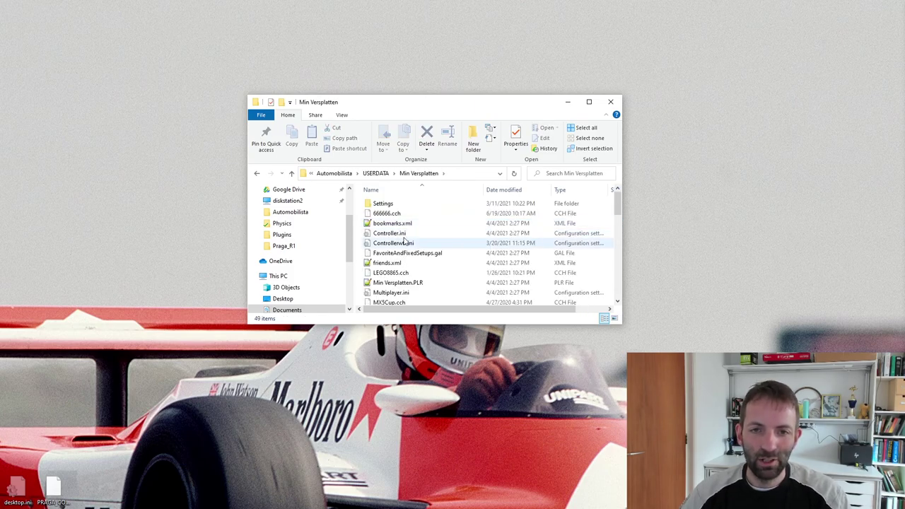
{"action": "left_click", "coordinate": [398, 283]}
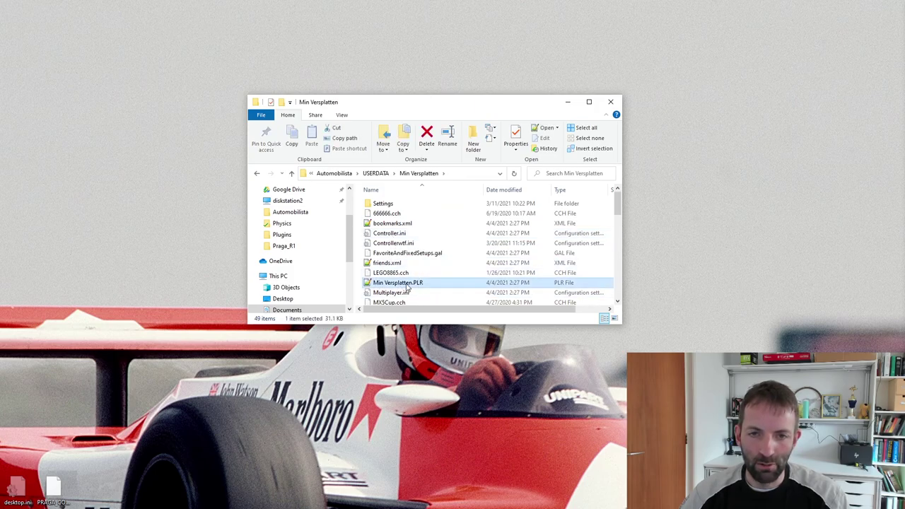
{"action": "double_click", "coordinate": [408, 284]}
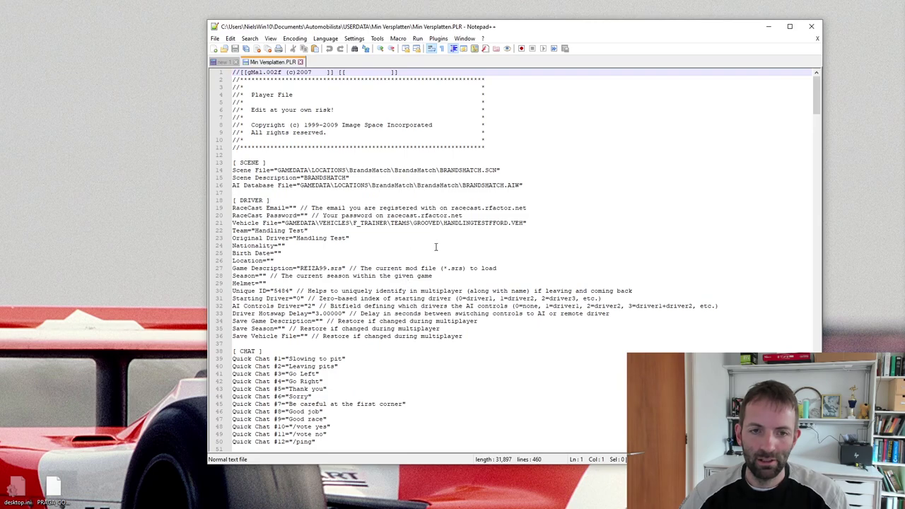
Examine the Cockpit Vibration Mult1 and Mult2 entries in the Graphic Options section of the player file.
{"action": "left_click_drag", "start_coordinate": [819, 98], "coordinate": [820, 123]}
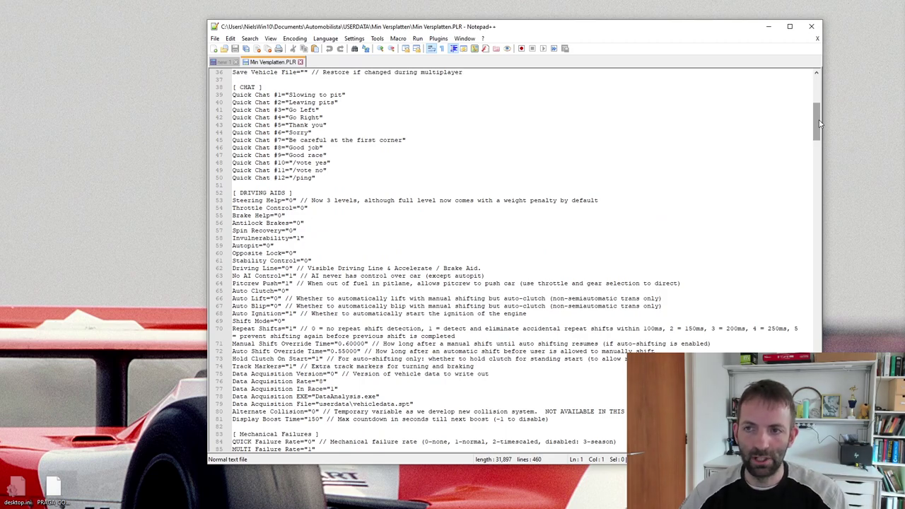
{"action": "left_click_drag", "start_coordinate": [815, 121], "coordinate": [812, 253]}
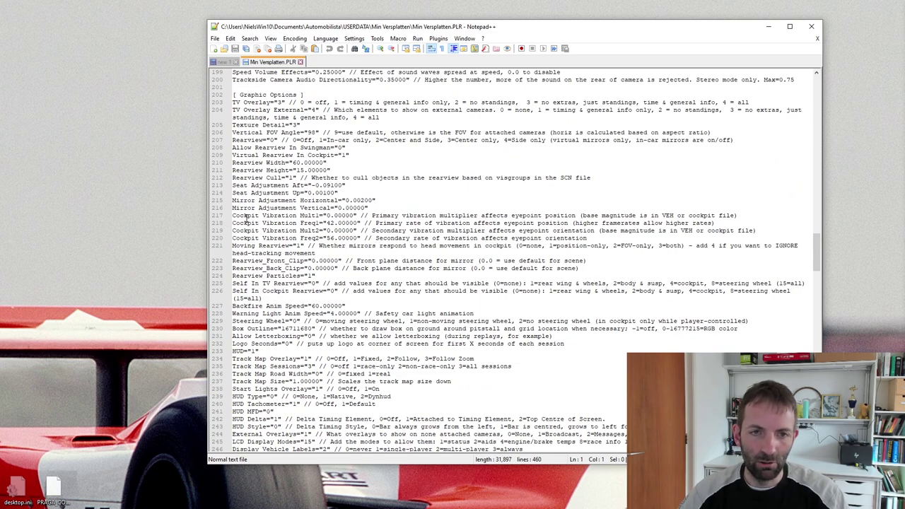
{"action": "left_click_drag", "start_coordinate": [240, 217], "coordinate": [212, 228]}
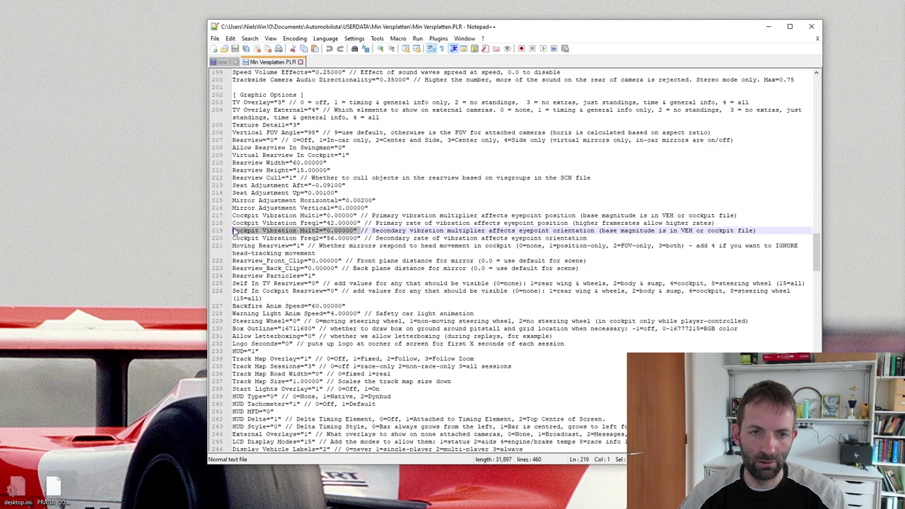
{"action": "left_click_drag", "start_coordinate": [358, 219], "coordinate": [219, 223]}
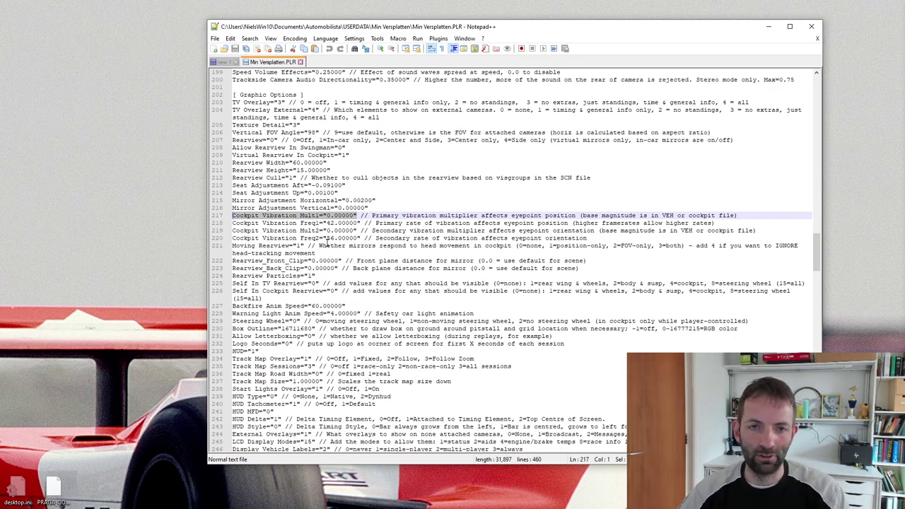
Open Controller.ini from the player profile folder under Automobilista\USERDATA.
{"action": "left_click_drag", "start_coordinate": [360, 230], "coordinate": [216, 225]}
{"action": "left_click_drag", "start_coordinate": [336, 215], "coordinate": [219, 217]}
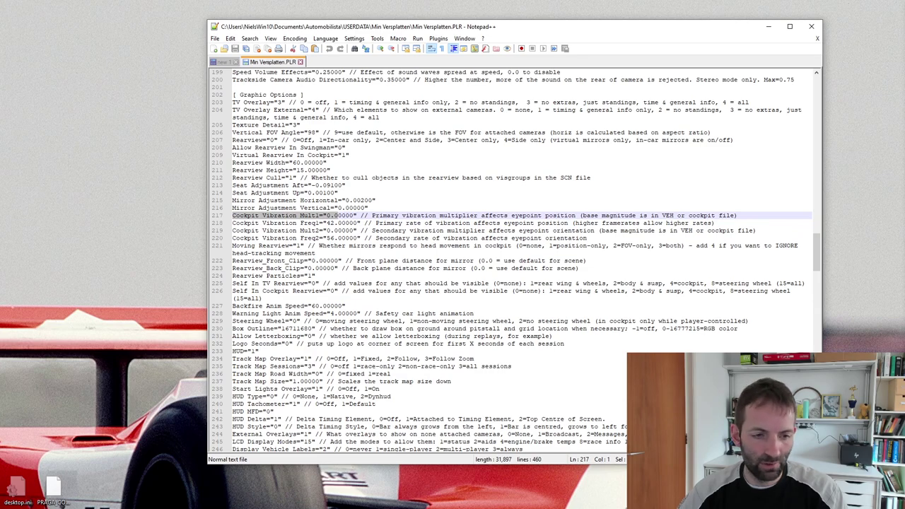
{"action": "mouse_move", "coordinate": [60, 506]}
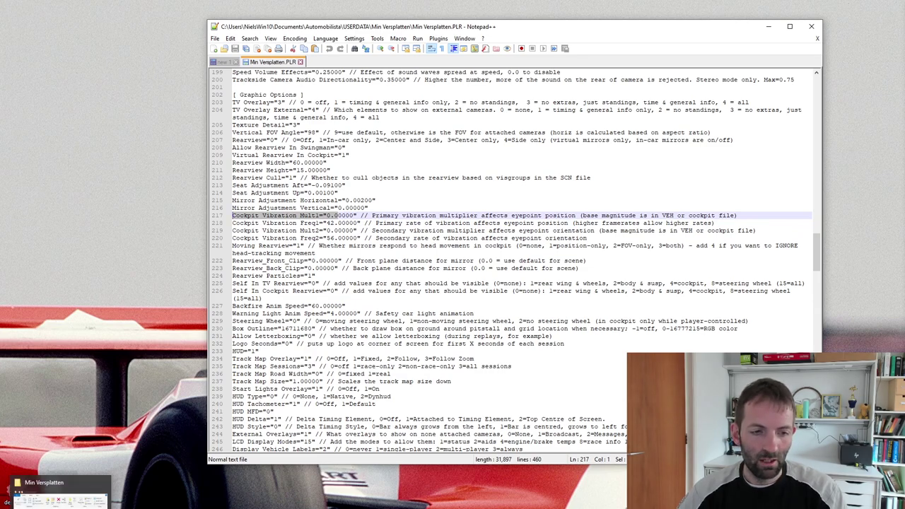
{"action": "left_click", "coordinate": [60, 499]}
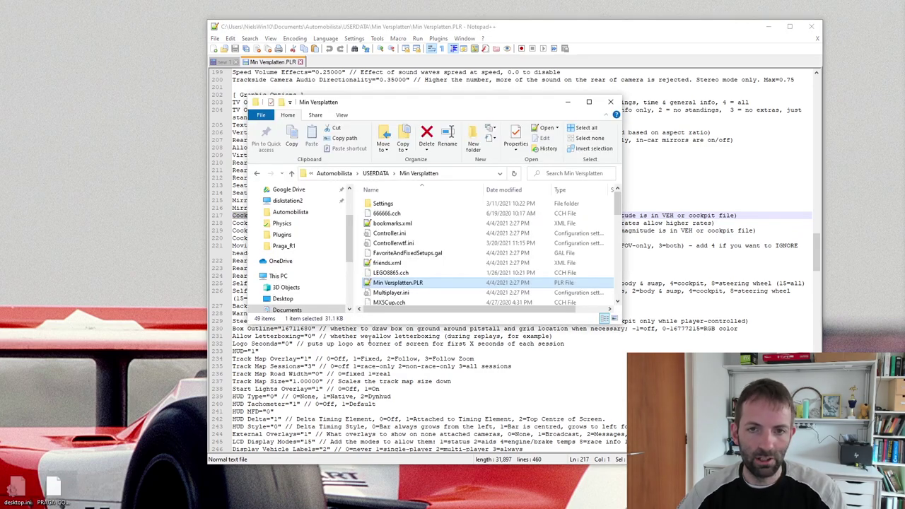
{"action": "double_click", "coordinate": [387, 234]}
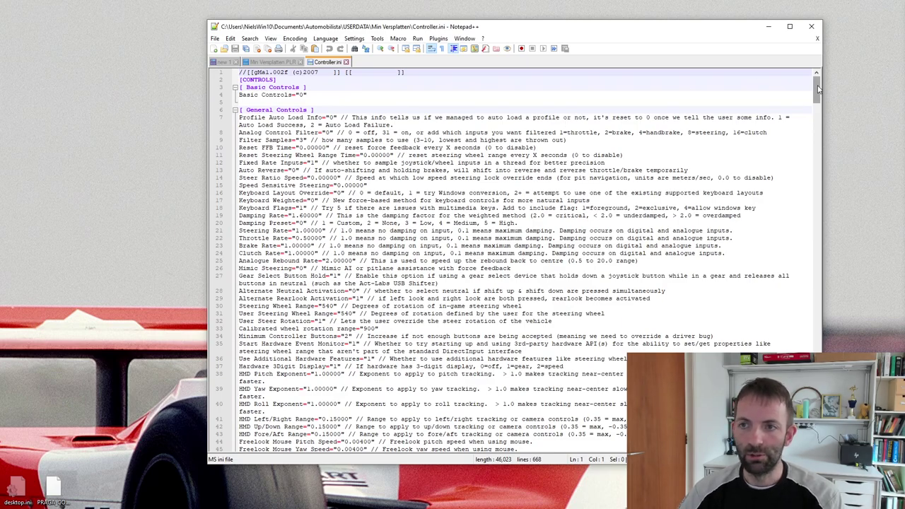
Find the FFB Skip Updates entry in the Force Feedback section of Controller.ini.
{"action": "mouse_move", "coordinate": [819, 88]}
{"action": "left_mouse_down"}
{"action": "mouse_move", "coordinate": [819, 106]}
{"action": "mouse_move", "coordinate": [817, 82]}
{"action": "left_mouse_up"}
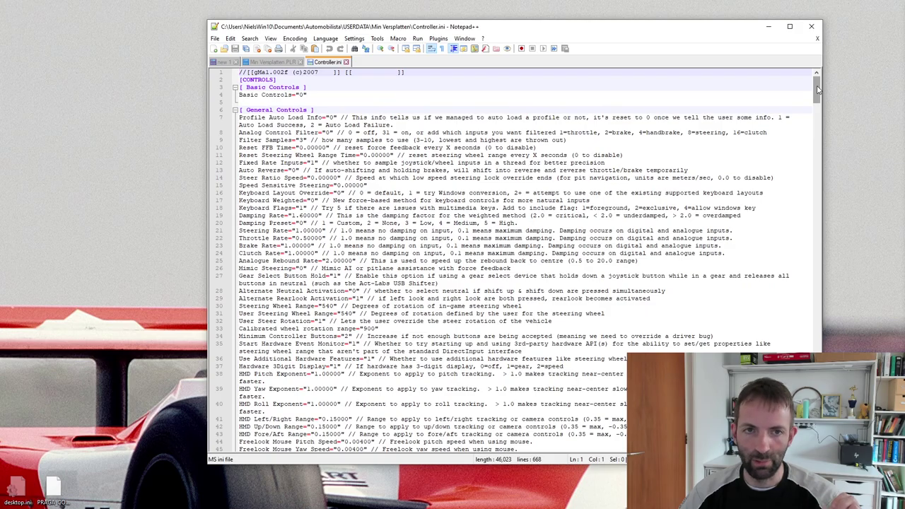
{"action": "mouse_move", "coordinate": [818, 88]}
{"action": "left_mouse_down"}
{"action": "mouse_move", "coordinate": [819, 133]}
{"action": "mouse_move", "coordinate": [816, 70]}
{"action": "left_mouse_up"}
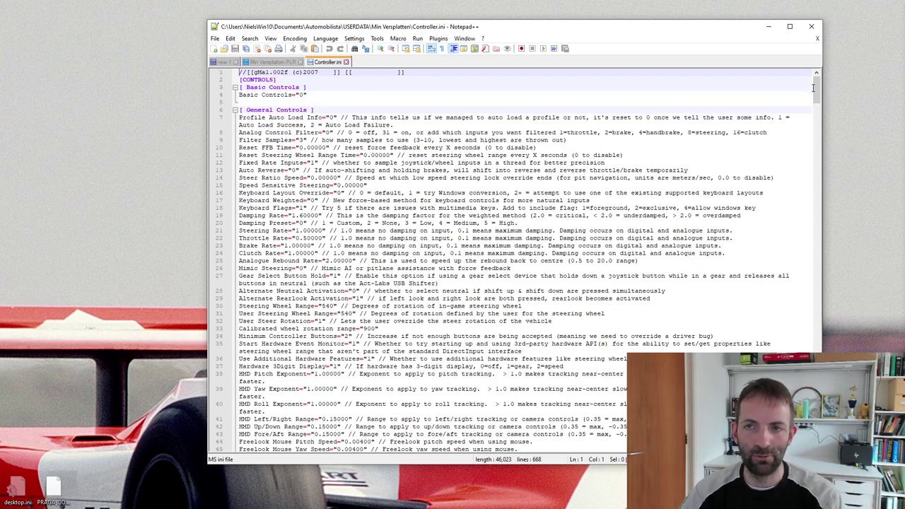
{"action": "left_click_drag", "start_coordinate": [816, 89], "coordinate": [816, 324]}
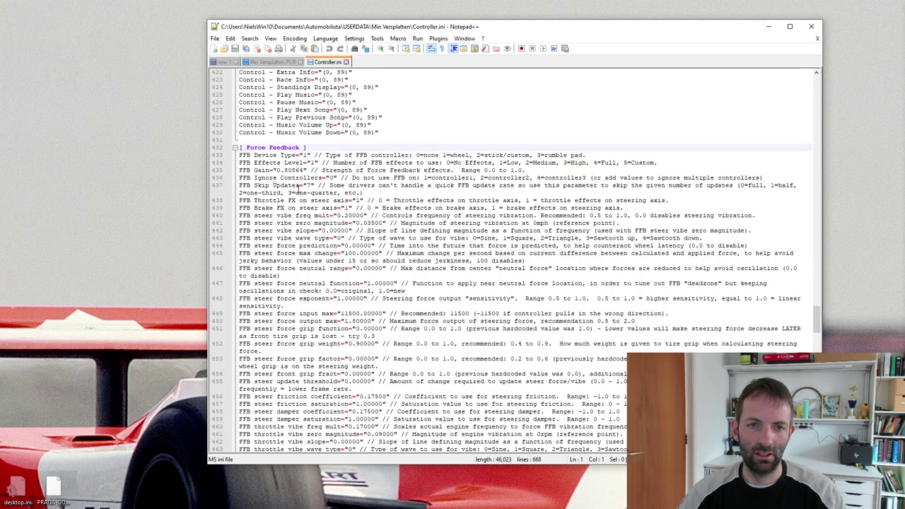
{"action": "left_click_drag", "start_coordinate": [240, 185], "coordinate": [313, 185]}
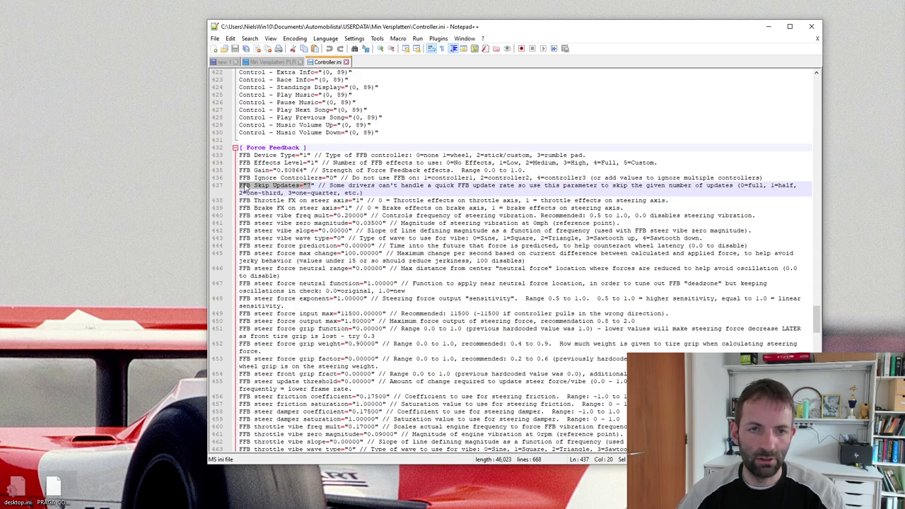
Try a value of 1 for FFB Skip Updates and set it back to 7.
{"action": "left_click", "coordinate": [307, 185]}
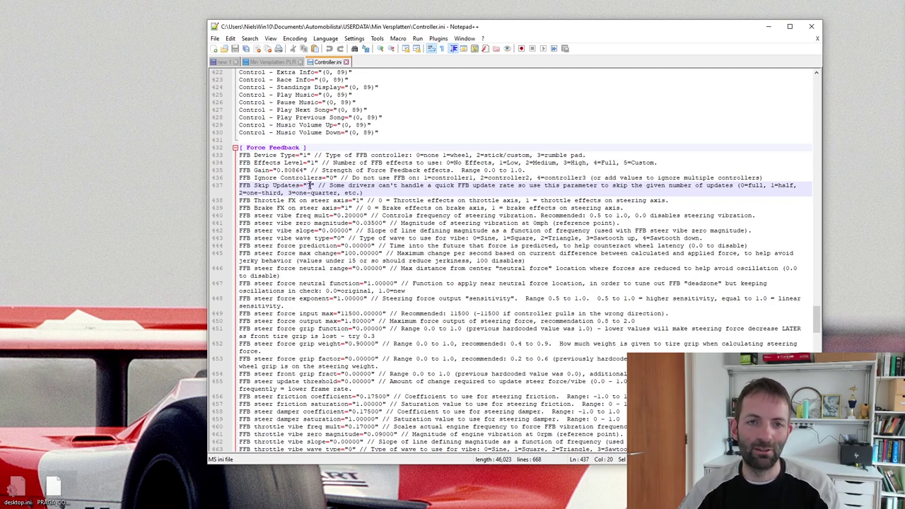
{"action": "type", "text": "1"}
{"action": "key", "text": "BackSpace"}
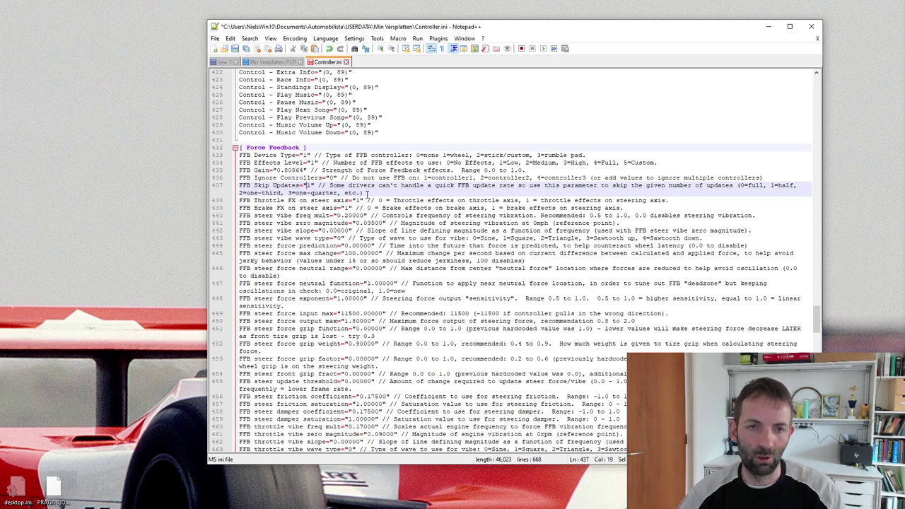
{"action": "key", "text": "Delete"}
{"action": "type", "text": "7"}
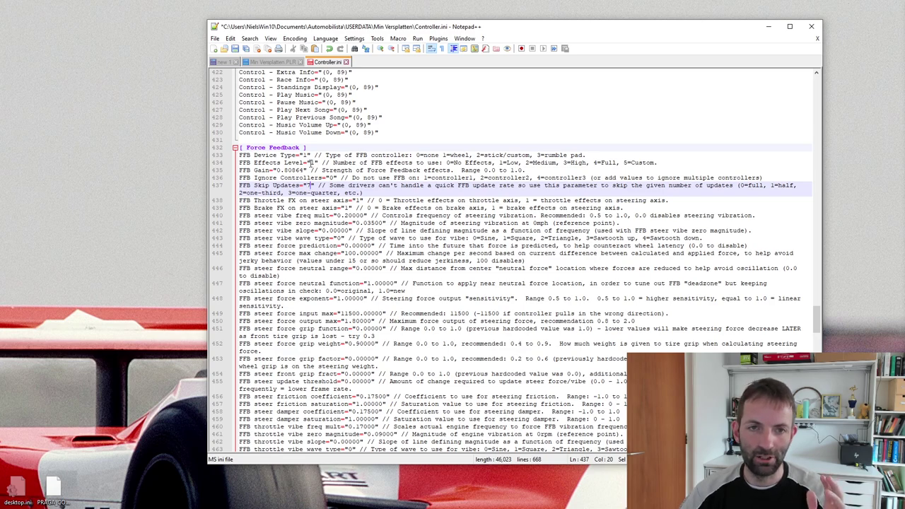
Review the FFB Effects Level and FFB Skip Updates values in the Force Feedback section.
{"action": "left_click", "coordinate": [312, 163]}
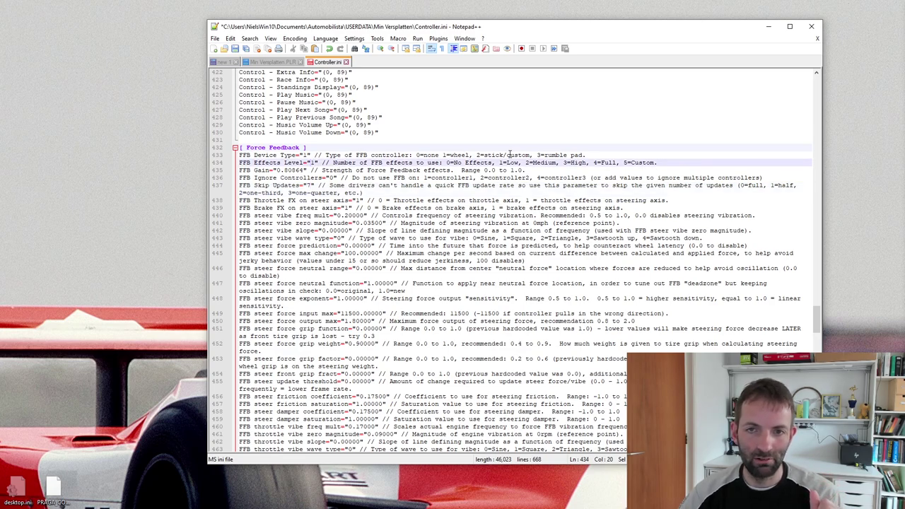
{"action": "double_click", "coordinate": [312, 163]}
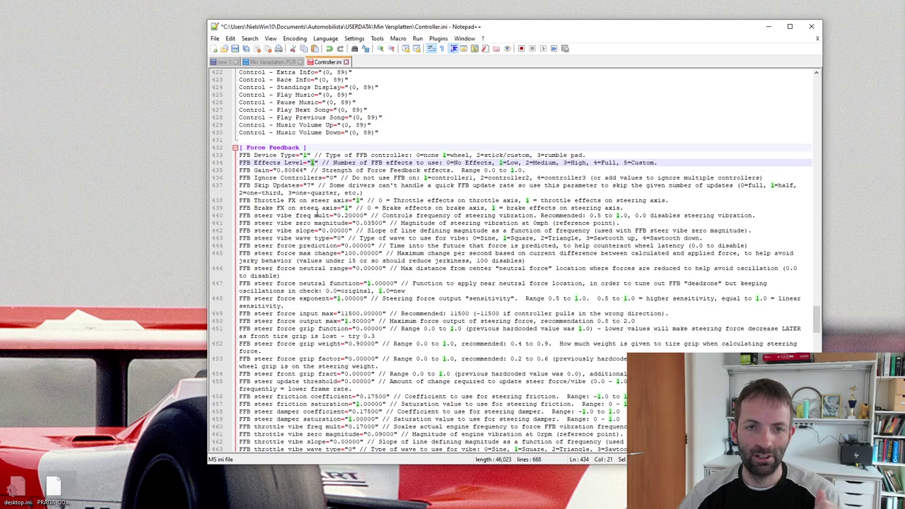
{"action": "double_click", "coordinate": [308, 185]}
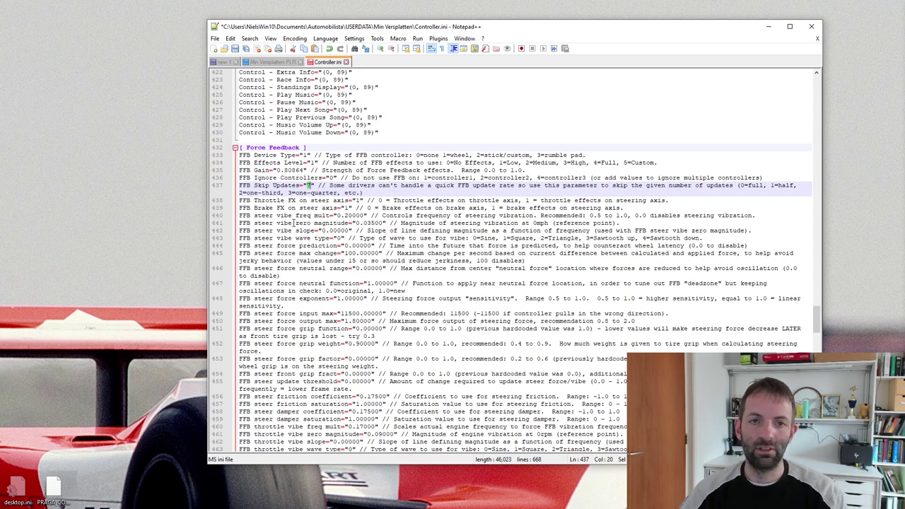
Open the ARC_Camaro_cams.cam file from GameData\Vehicles\ARC_Camaro in the Automobilista install folder.
{"action": "key", "text": "alt+Tab"}
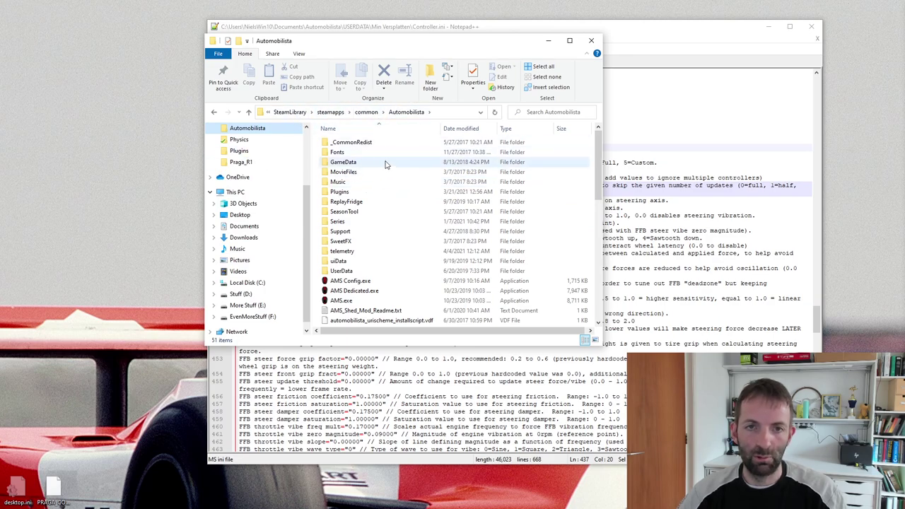
{"action": "double_click", "coordinate": [354, 162]}
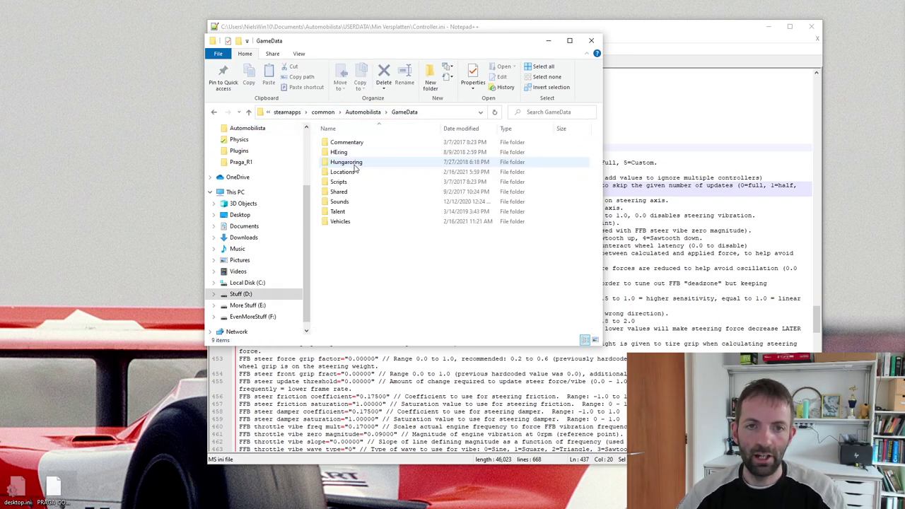
{"action": "double_click", "coordinate": [347, 221]}
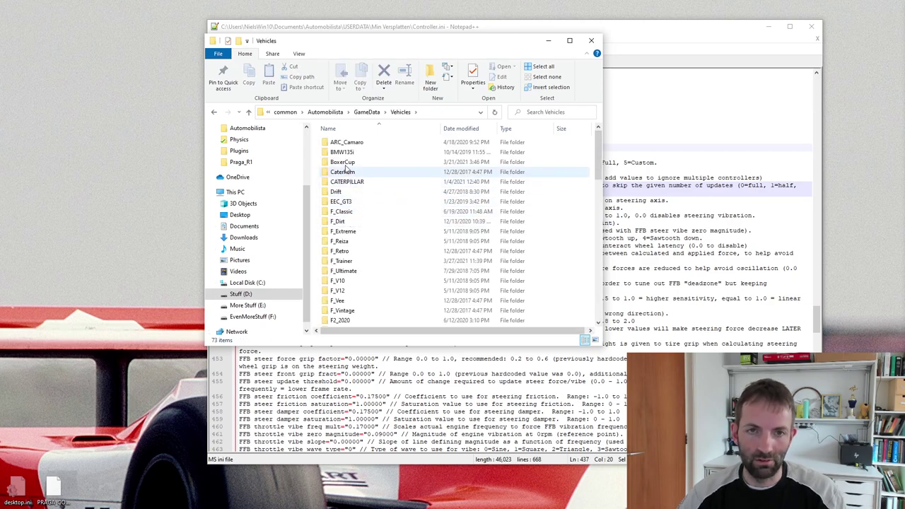
{"action": "double_click", "coordinate": [347, 143]}
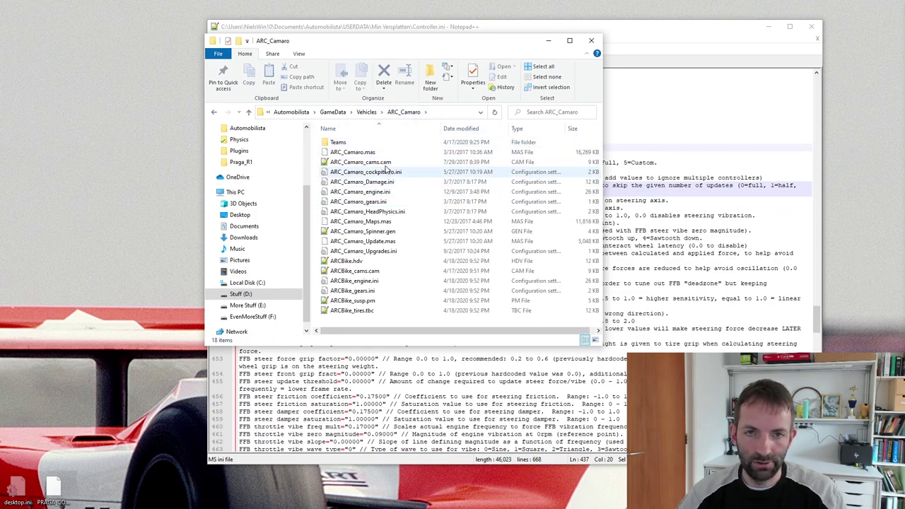
{"action": "left_click", "coordinate": [384, 164]}
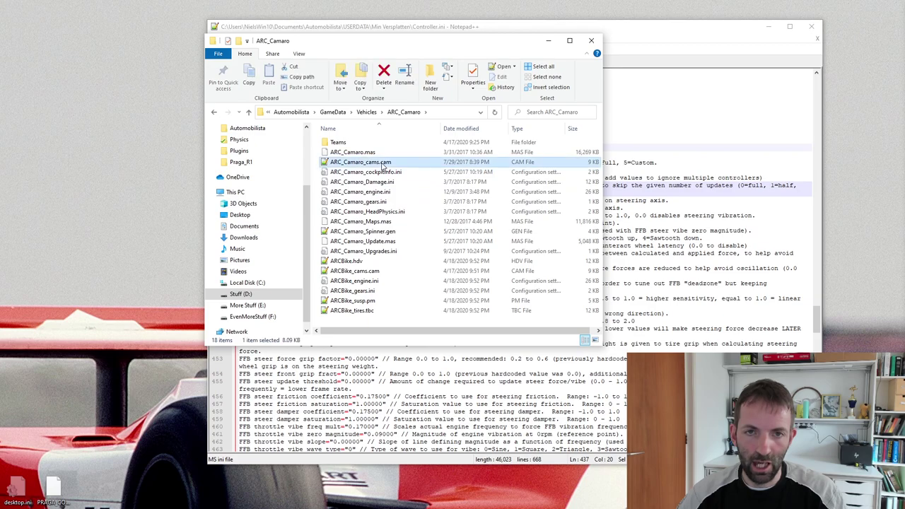
{"action": "double_click", "coordinate": [347, 164]}
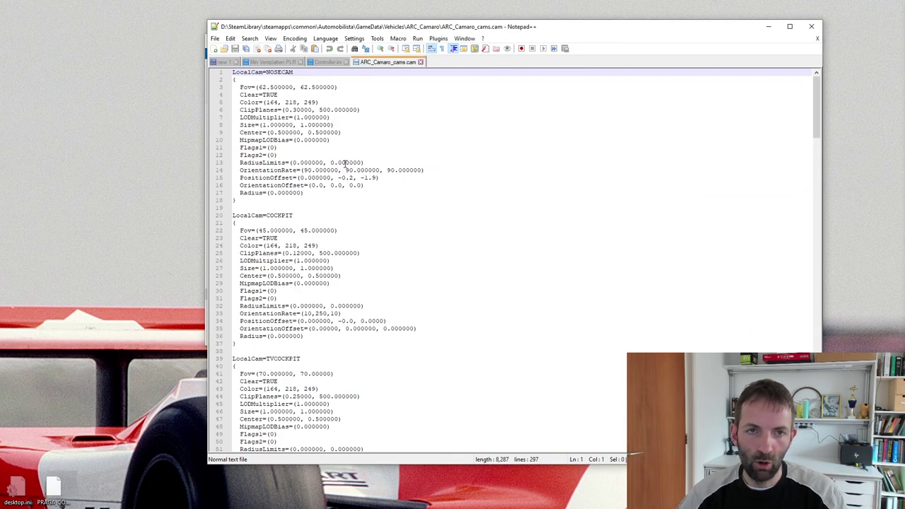
Set the first ClipPlanes value of the COCKPIT camera to 0.05000 in the Camaro camera file.
{"action": "left_click_drag", "start_coordinate": [314, 342], "coordinate": [200, 218]}
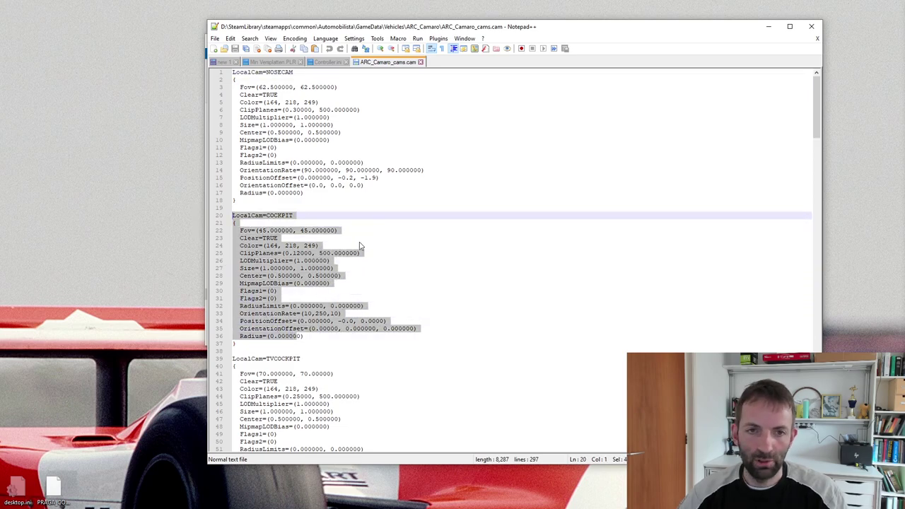
{"action": "left_click", "coordinate": [338, 322]}
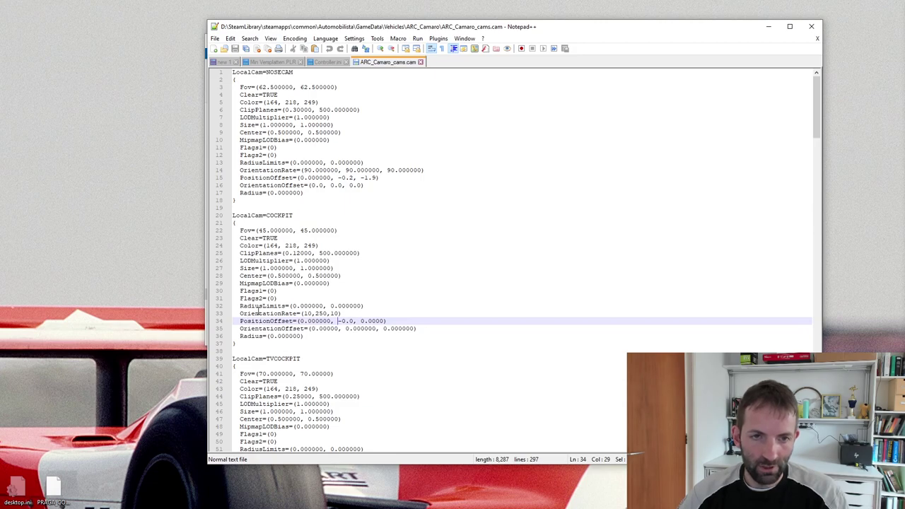
{"action": "left_click_drag", "start_coordinate": [364, 253], "coordinate": [206, 254]}
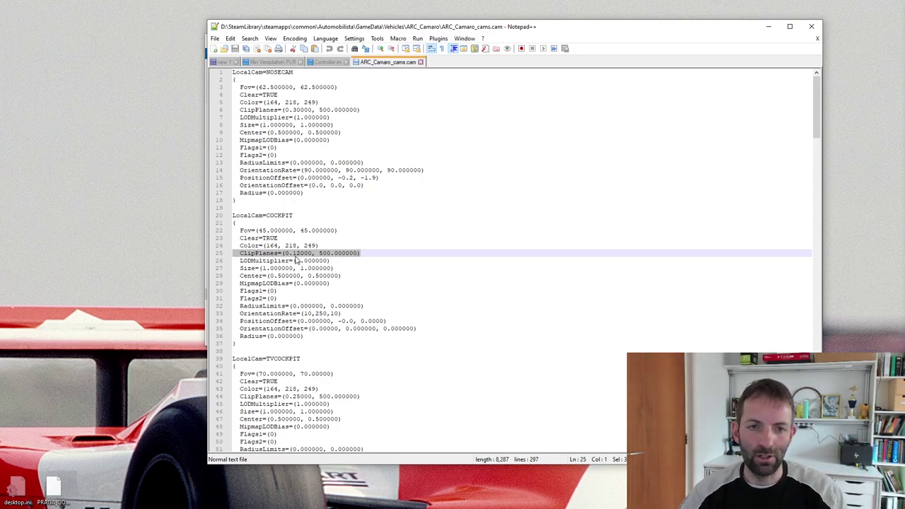
{"action": "left_click", "coordinate": [296, 255]}
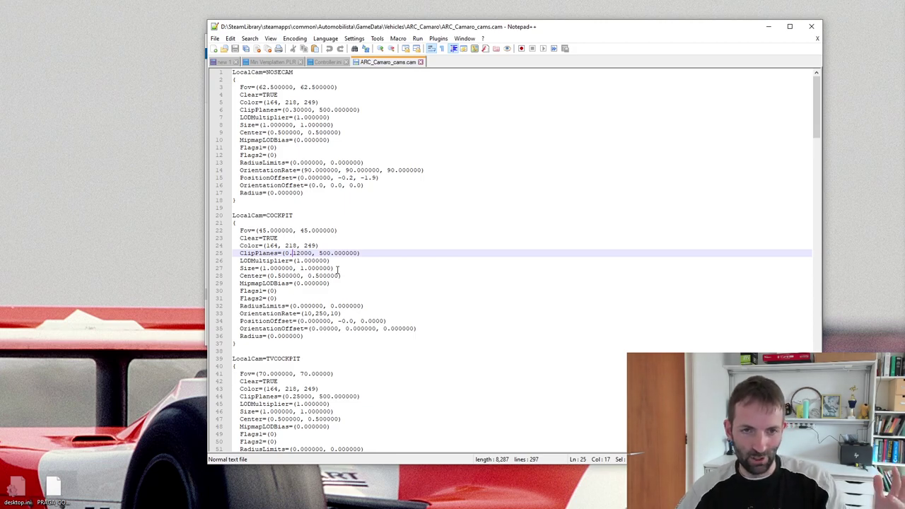
{"action": "key", "text": "Delete"}
{"action": "key", "text": "Delete"}
{"action": "type", "text": "05"}
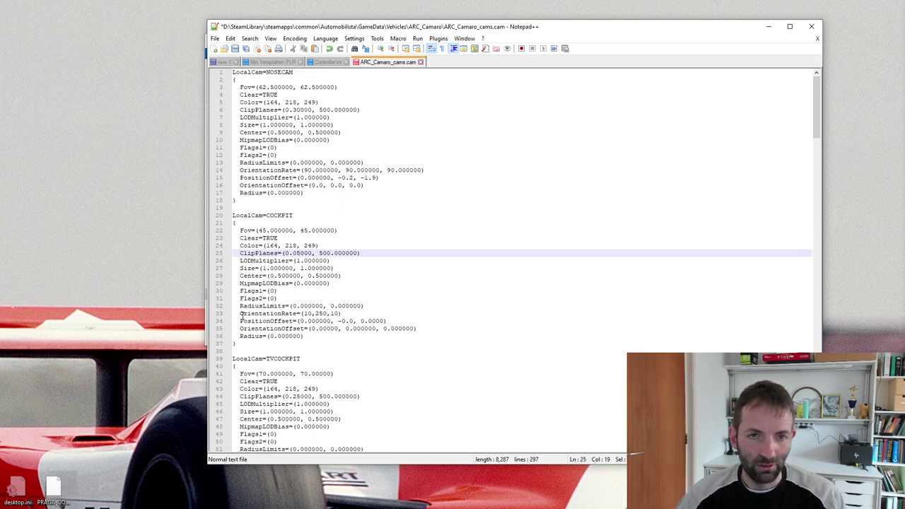
Examine the three OrientationRate values in the COCKPIT camera block of the Camaro camera file.
{"action": "left_click_drag", "start_coordinate": [240, 314], "coordinate": [345, 313]}
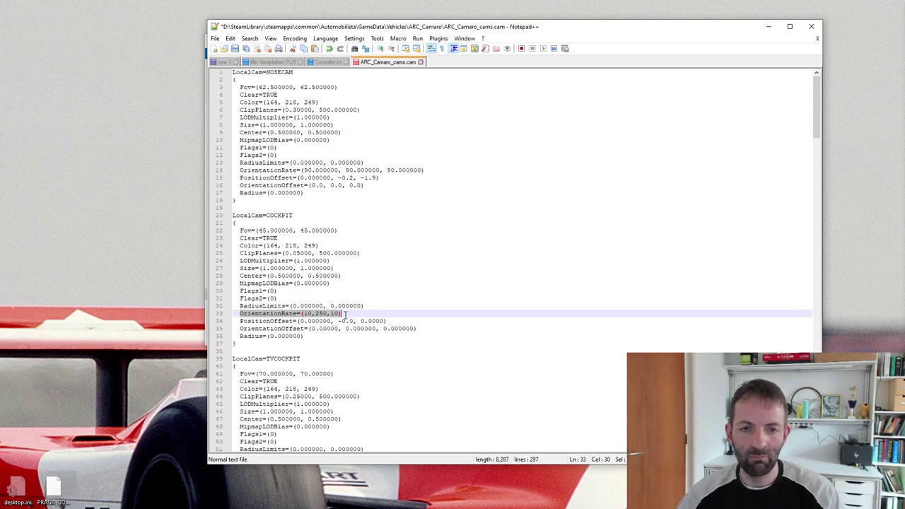
{"action": "left_click", "coordinate": [320, 314]}
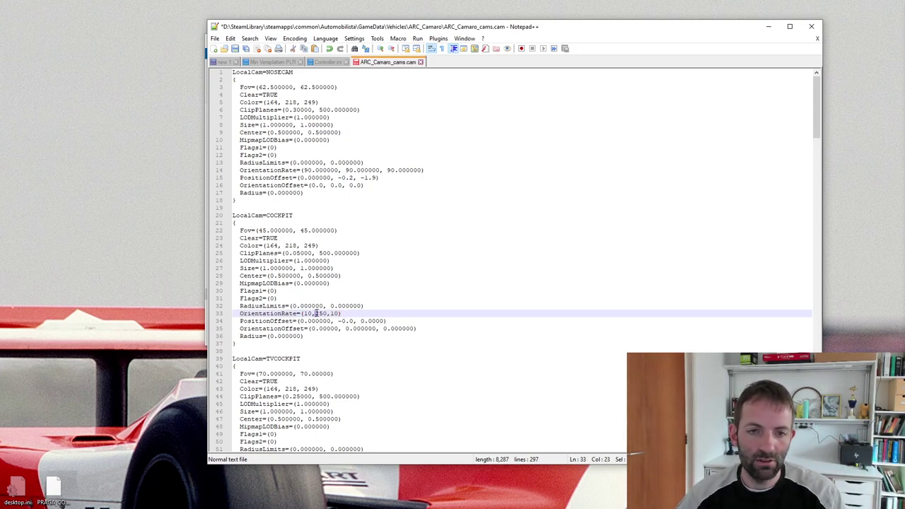
{"action": "left_click_drag", "start_coordinate": [330, 313], "coordinate": [340, 314]}
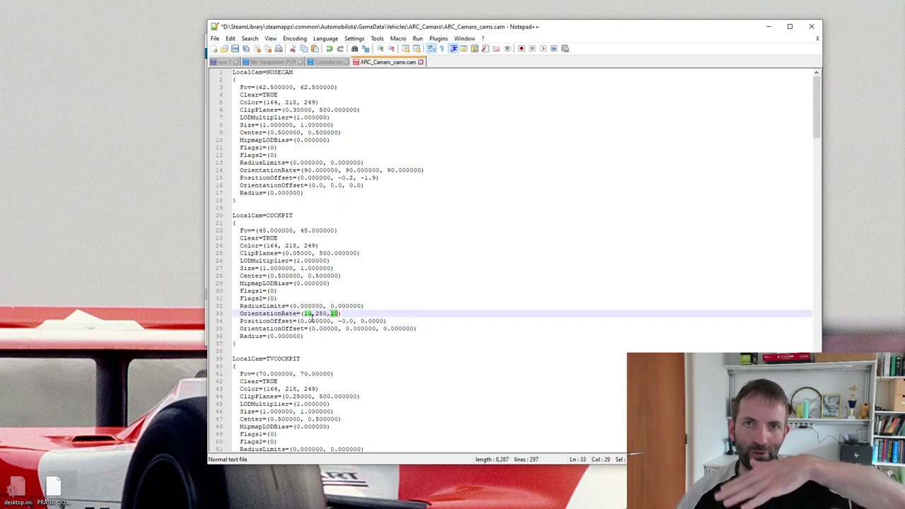
{"action": "left_click", "coordinate": [315, 320]}
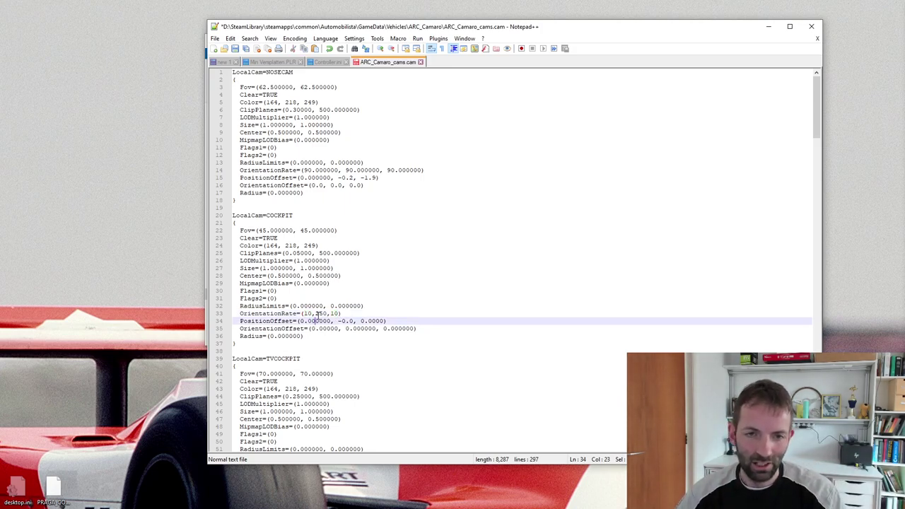
{"action": "left_click", "coordinate": [317, 313]}
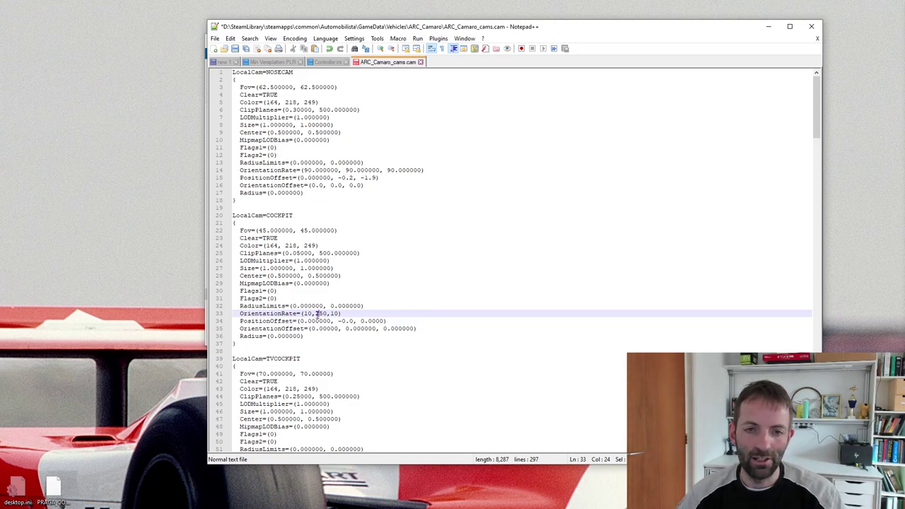
{"action": "left_click_drag", "start_coordinate": [315, 313], "coordinate": [328, 313]}
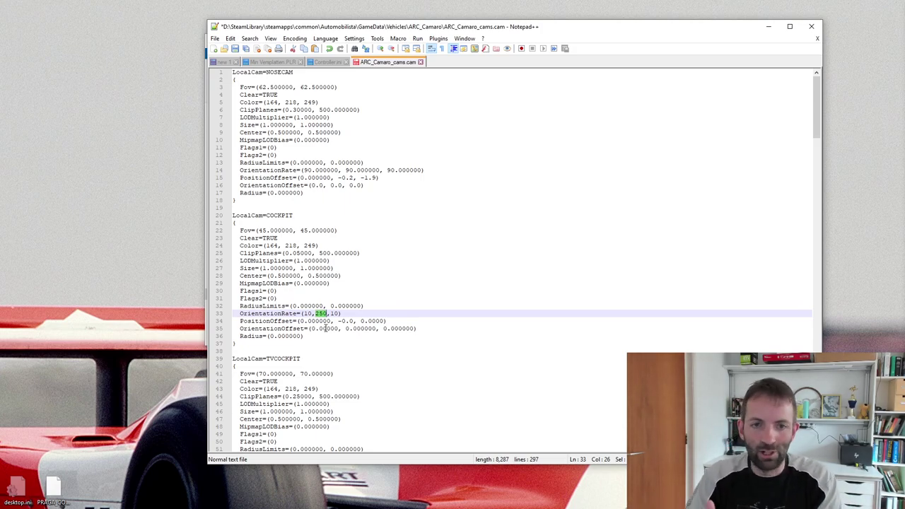
{"action": "left_click", "coordinate": [302, 313]}
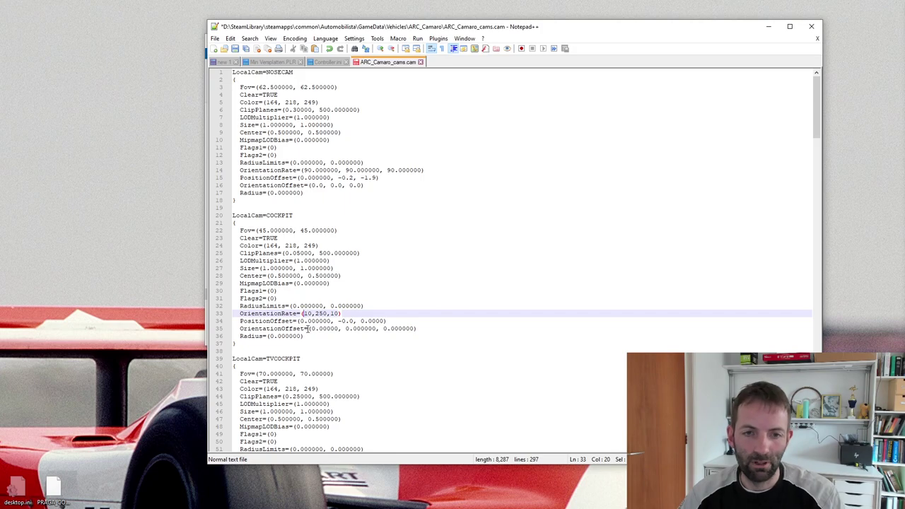
{"action": "left_click", "coordinate": [333, 313]}
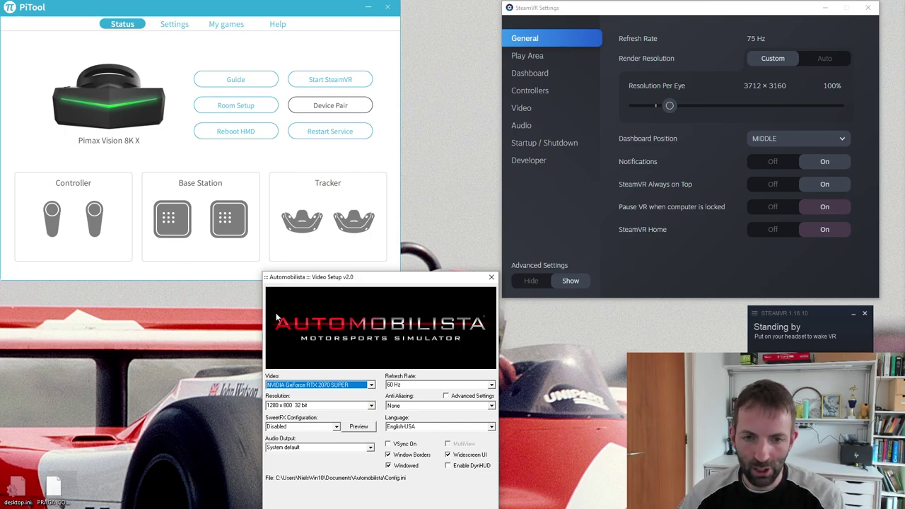
Keep SweetFX Configuration at Disabled and choose None for Anti Aliasing in the Automobilista Video Setup.
{"action": "left_click", "coordinate": [337, 428]}
{"action": "left_click", "coordinate": [337, 429]}
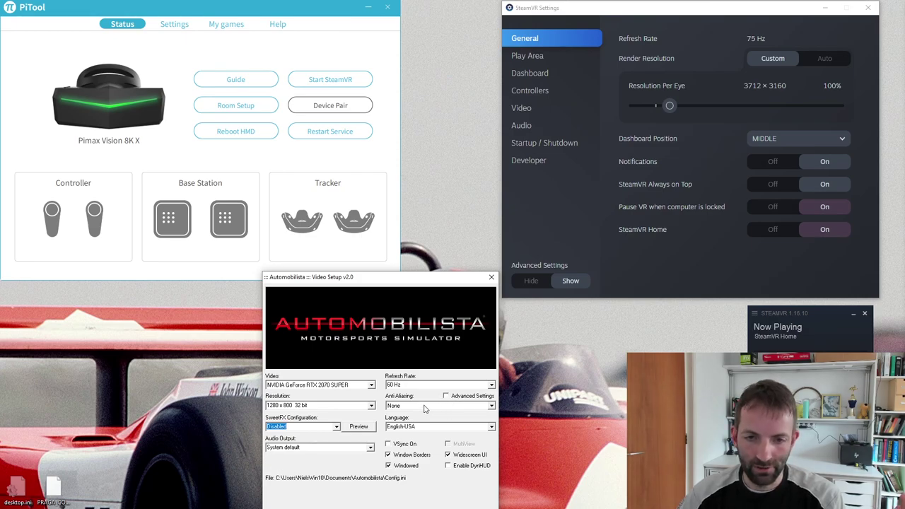
{"action": "left_click", "coordinate": [417, 406]}
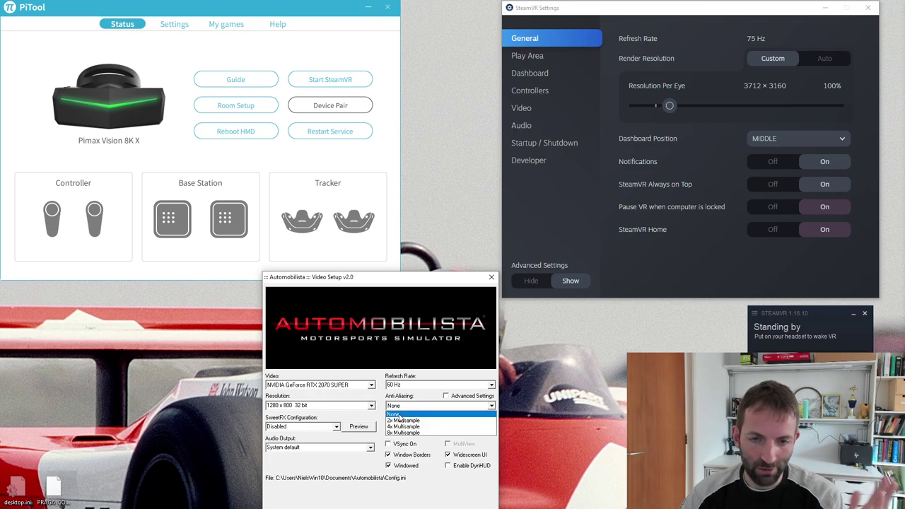
{"action": "left_click", "coordinate": [401, 416]}
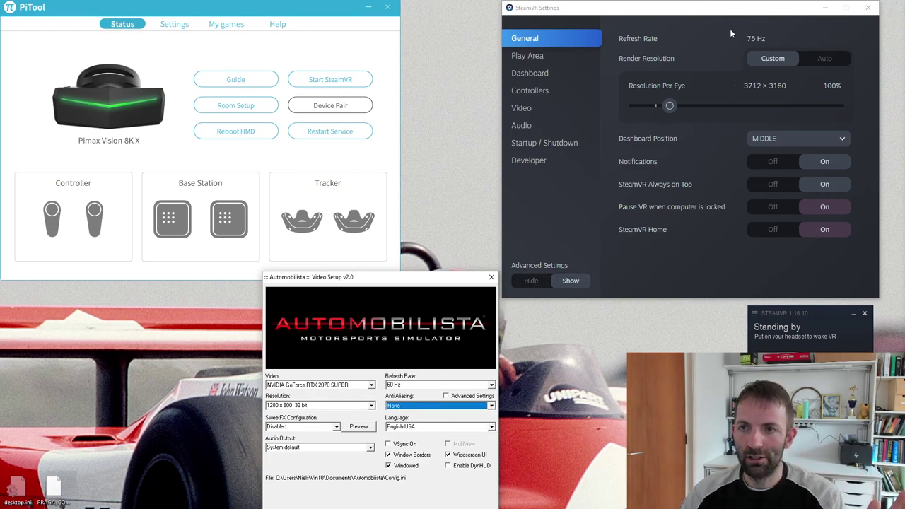
Review the refresh rate and render resolution in SteamVR Settings, and the HMD and Games settings in PiTool.
{"action": "left_click", "coordinate": [719, 12]}
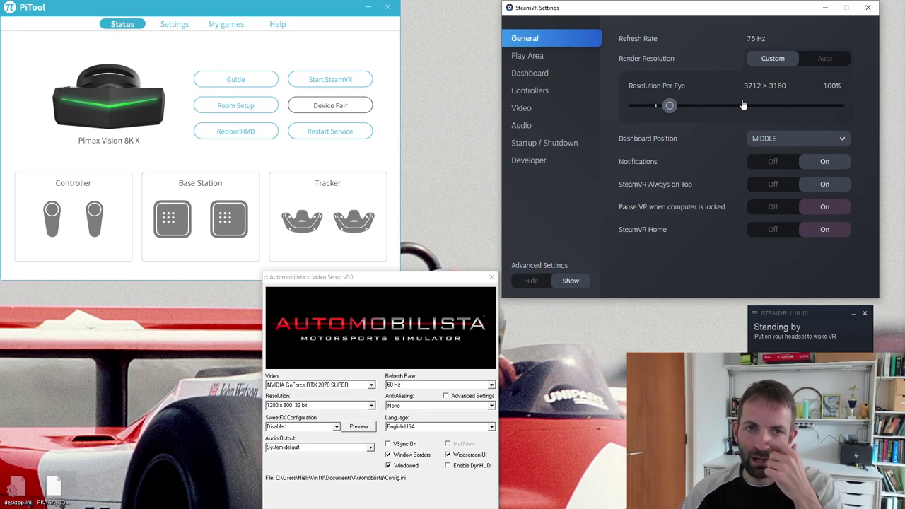
{"action": "left_click", "coordinate": [215, 6]}
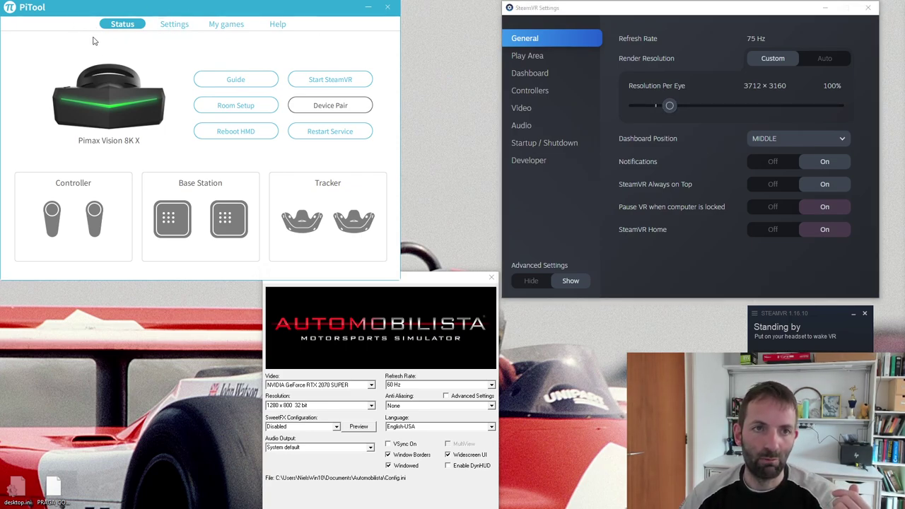
{"action": "left_click", "coordinate": [173, 25]}
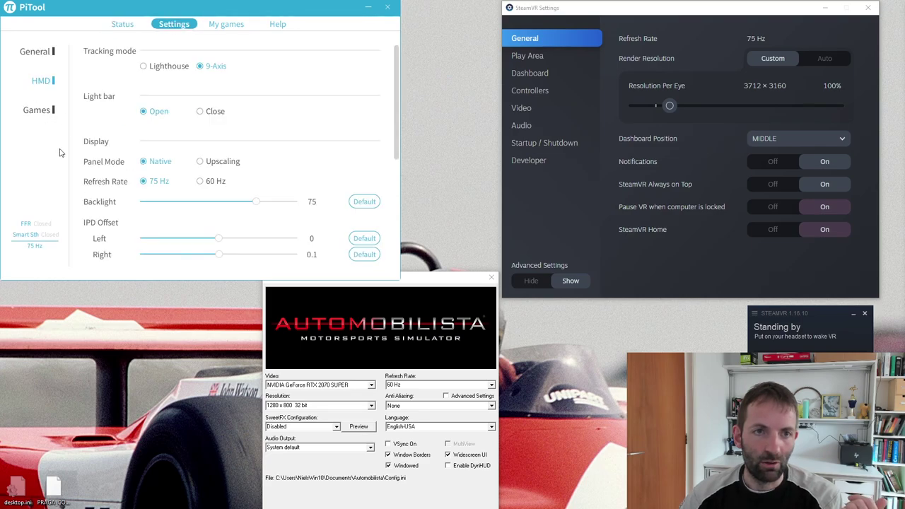
{"action": "left_click", "coordinate": [44, 115]}
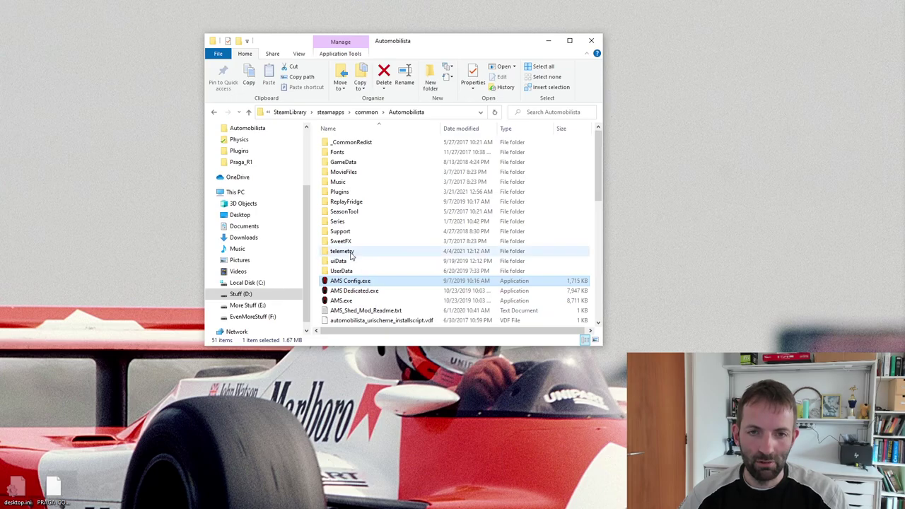
Set enableSteamVRRendering to 1 in CrewChiefVR.ini from Automobilista's Plugins folder, then save and close the file.
{"action": "double_click", "coordinate": [344, 191]}
{"action": "double_click", "coordinate": [353, 182]}
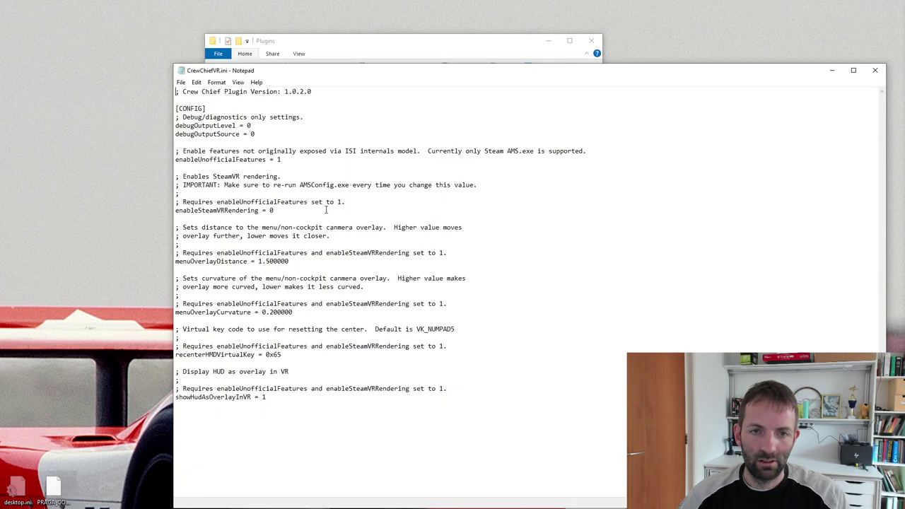
{"action": "double_click", "coordinate": [269, 210]}
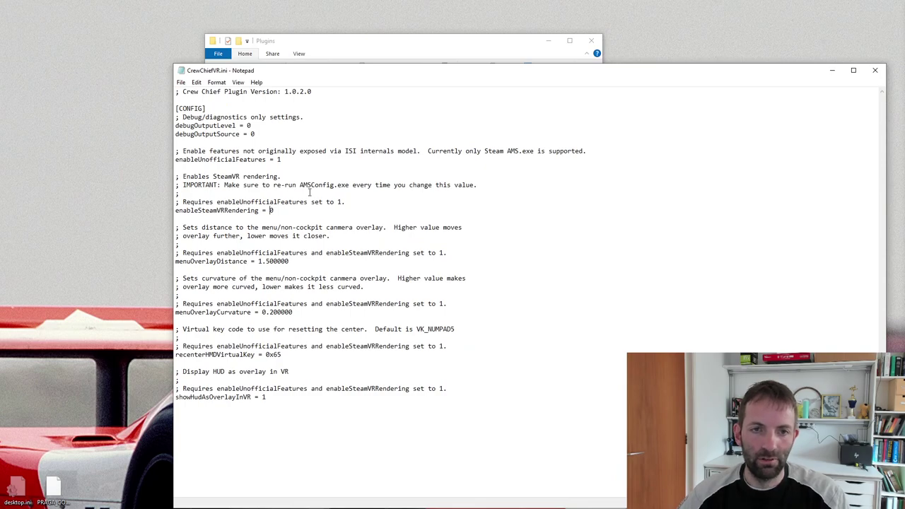
{"action": "type", "text": "1"}
{"action": "key", "text": "ctrl+s"}
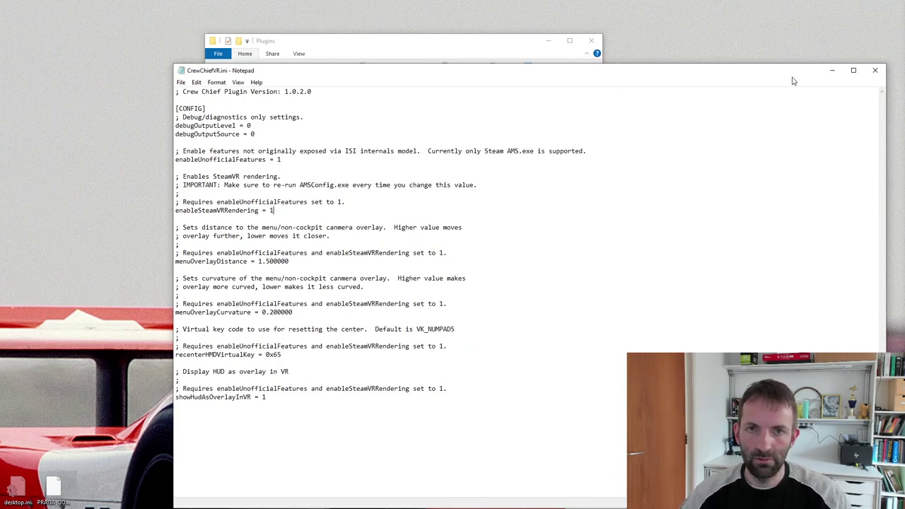
{"action": "left_click", "coordinate": [875, 70]}
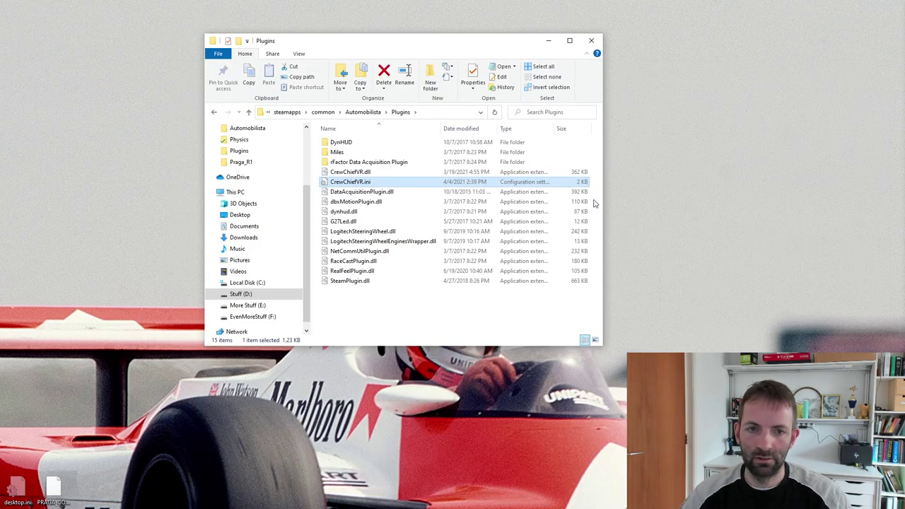
Launch AMS.exe from the Automobilista folder and load a Test Day with the FFord Handling Test car at Brands Hatch Indy.
{"action": "left_click", "coordinate": [369, 112]}
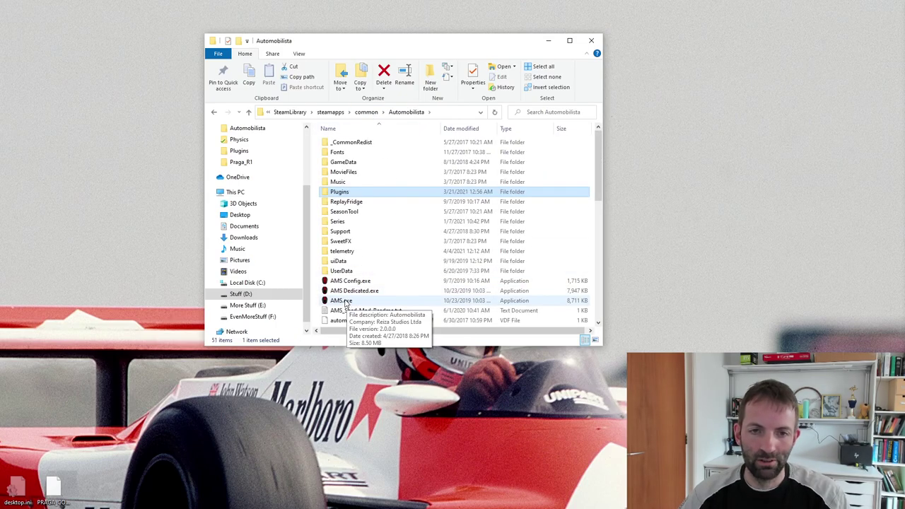
{"action": "double_click", "coordinate": [342, 301]}
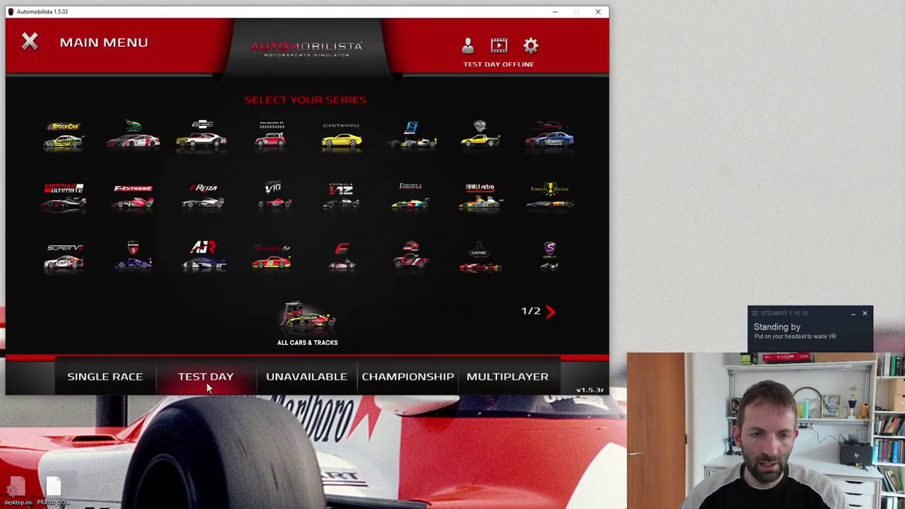
{"action": "left_click", "coordinate": [208, 364]}
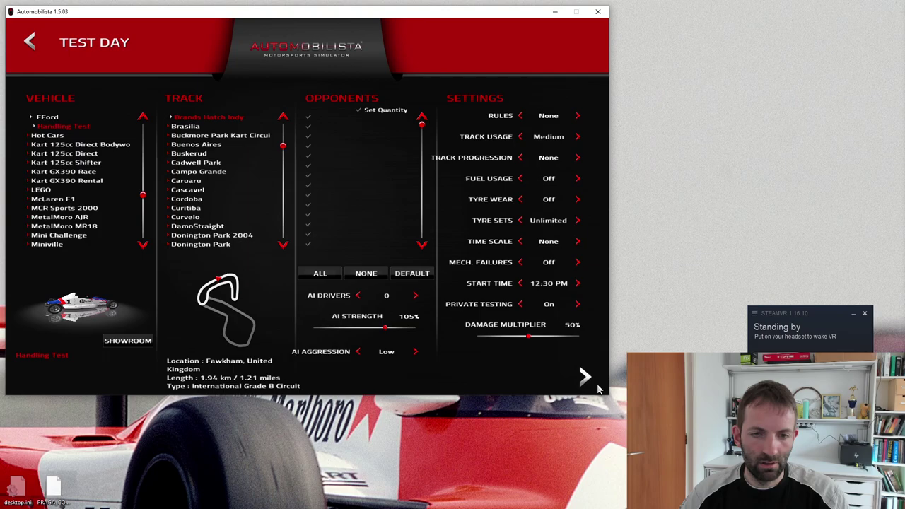
{"action": "left_click", "coordinate": [585, 377]}
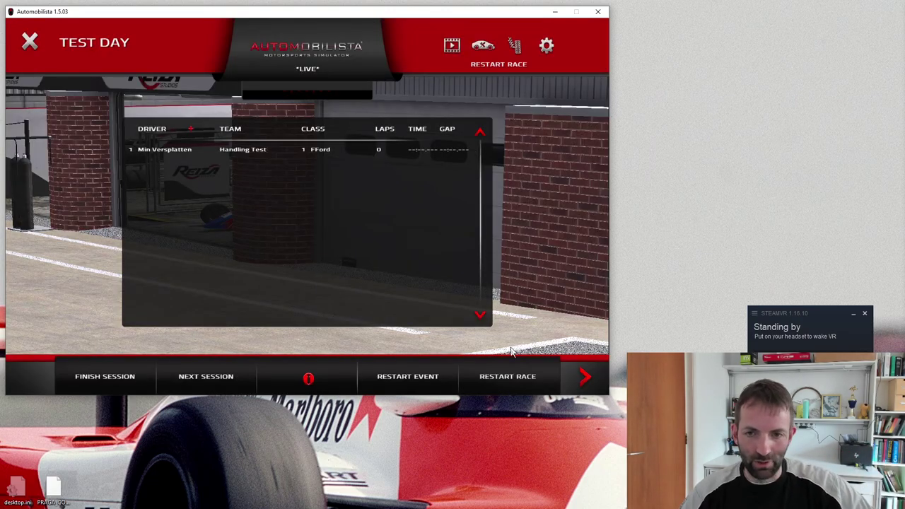
Check the cockpit view from inside the car and quit the test session to the main menu.
{"action": "left_click", "coordinate": [590, 378]}
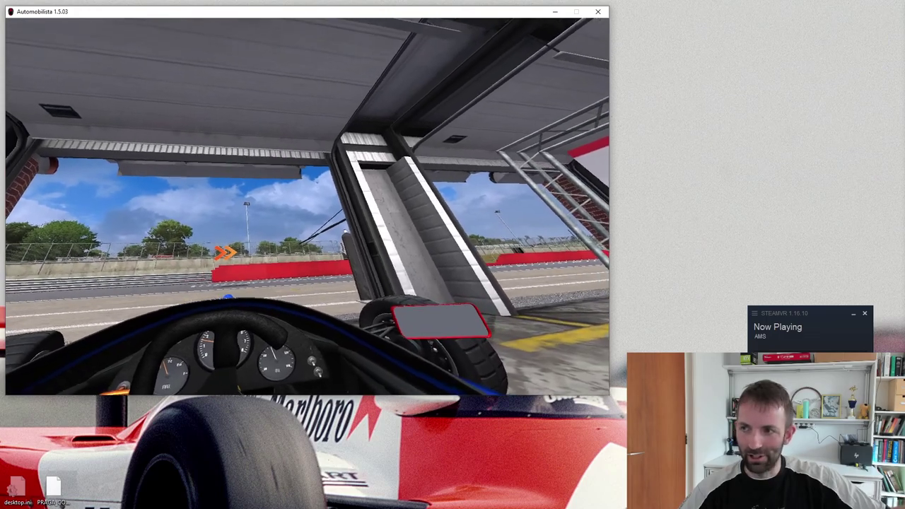
{"action": "key", "text": "Escape"}
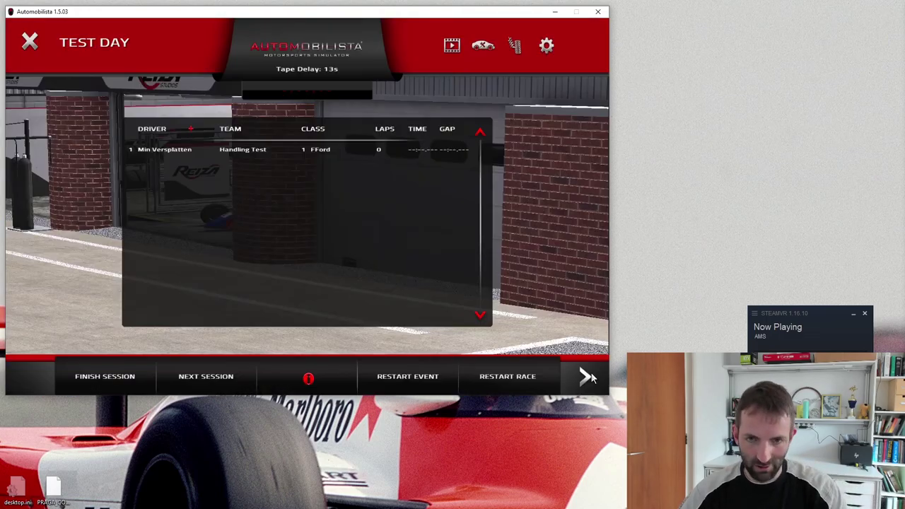
{"action": "left_click", "coordinate": [31, 42]}
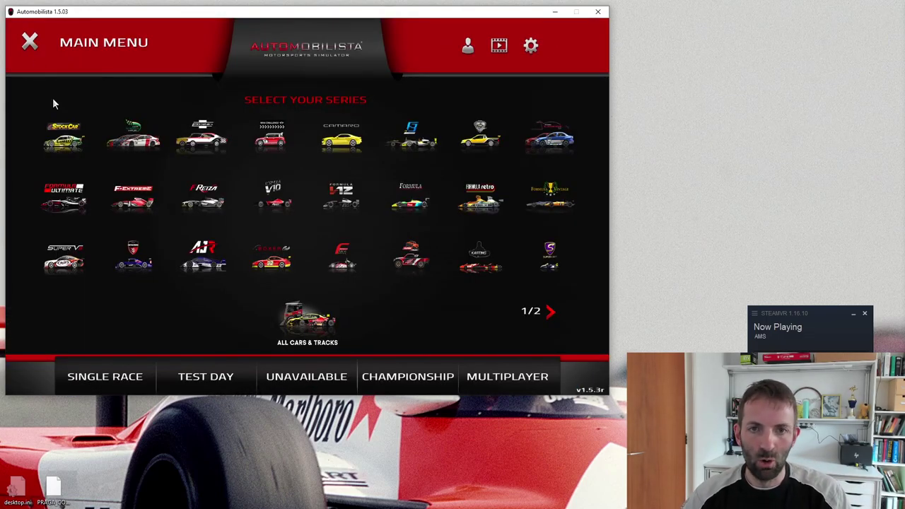